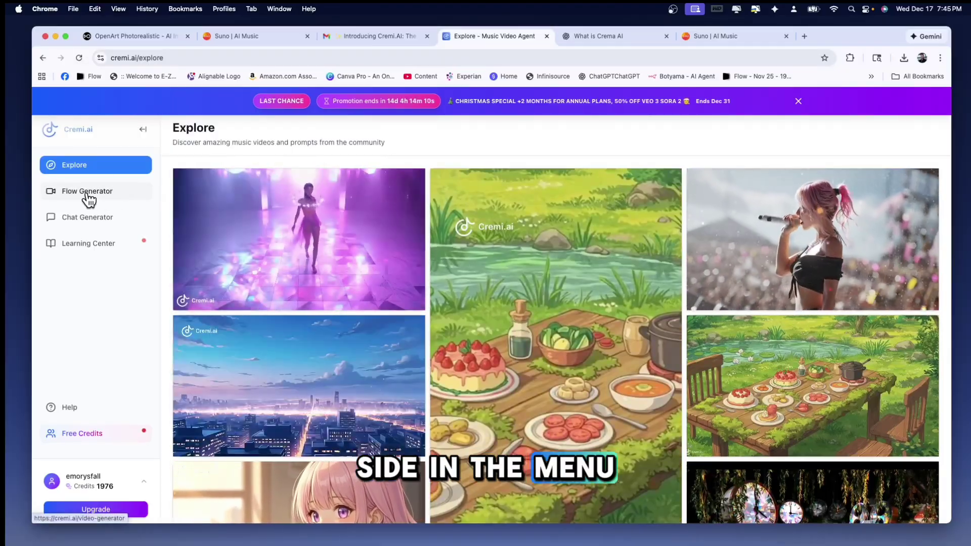
pyautogui.scroll(-3, 513, 241)
pyautogui.scroll(-3, 512, 242)
pyautogui.scroll(-2, 513, 242)
pyautogui.scroll(-1, 512, 242)
pyautogui.scroll(-2, 513, 241)
pyautogui.scroll(7, 513, 241)
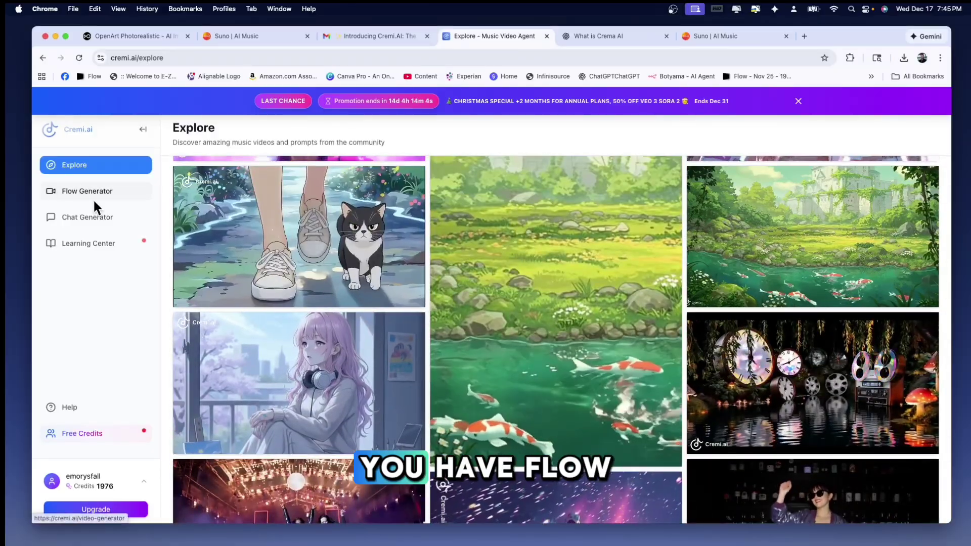
# - Browse Video Projects and the chat generator, enter the app, then switch to the Suno tab
pyautogui.click(84, 196)
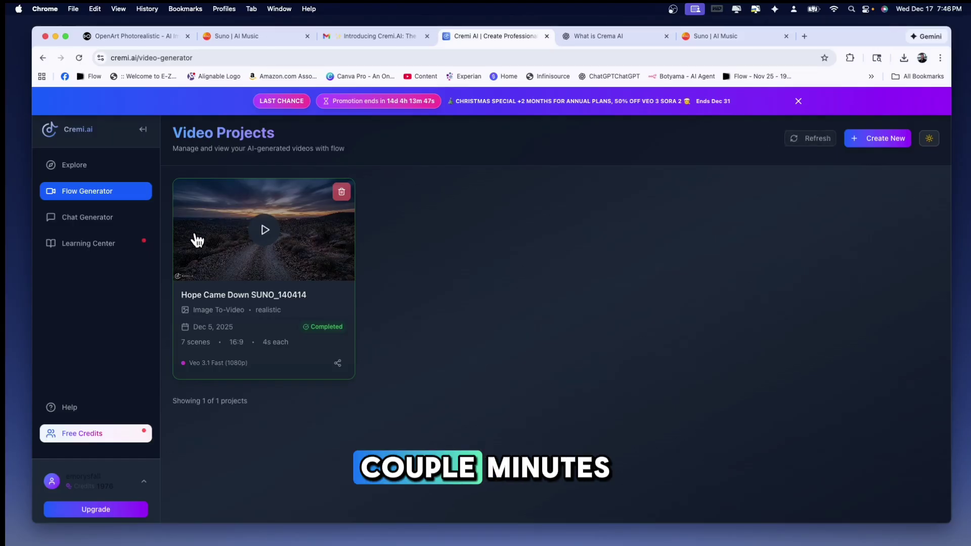
pyautogui.click(85, 229)
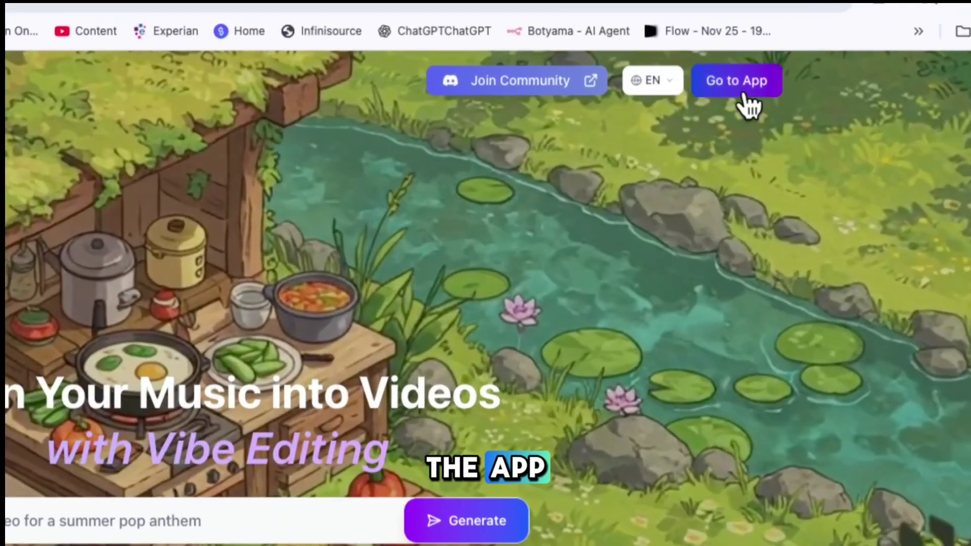
pyautogui.click(746, 90)
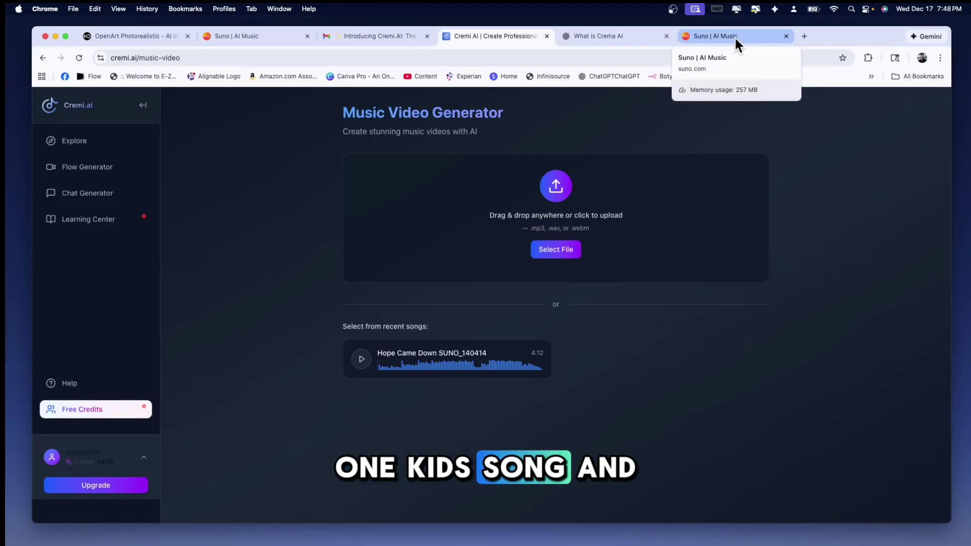
pyautogui.click(737, 35)
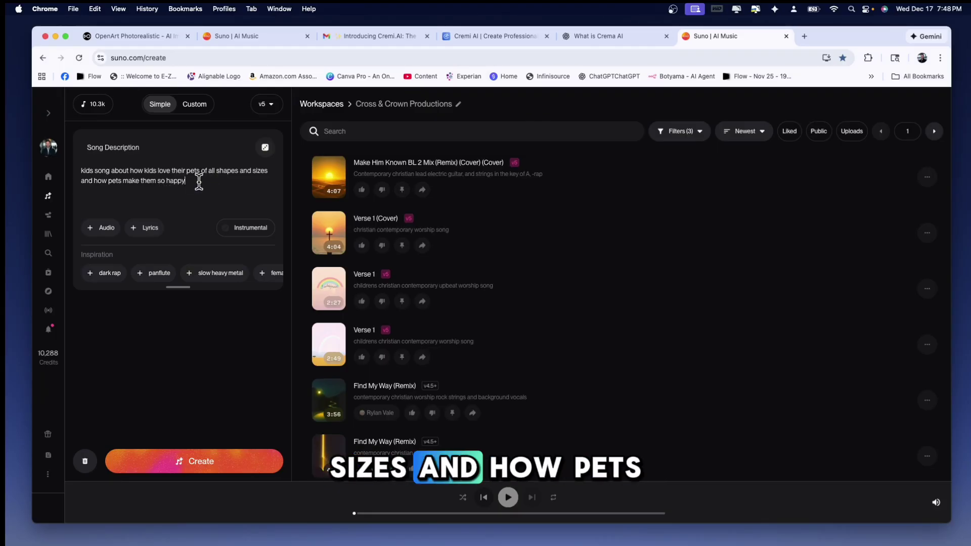
pyautogui.write('.')
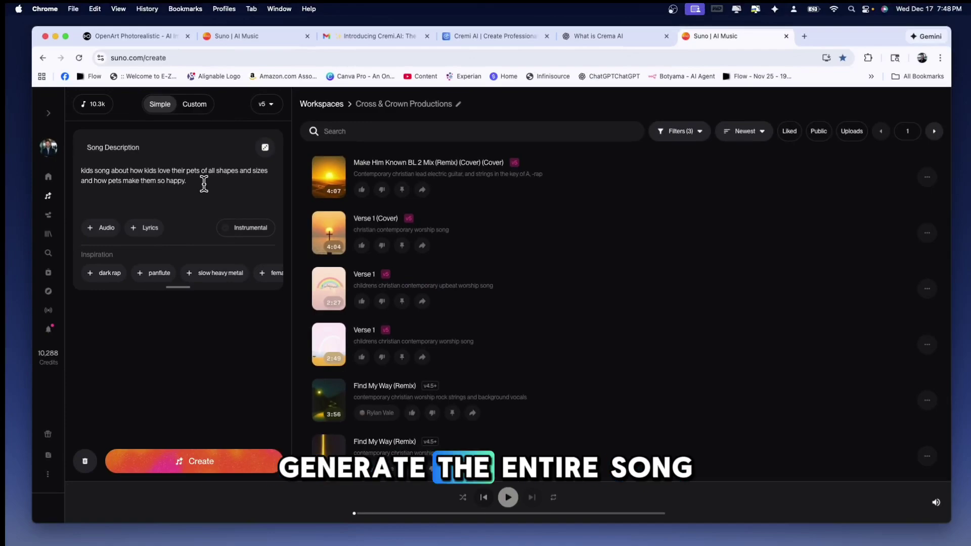
# - Create the pet song and play the second Furry Friends Forever track
pyautogui.click(197, 471)
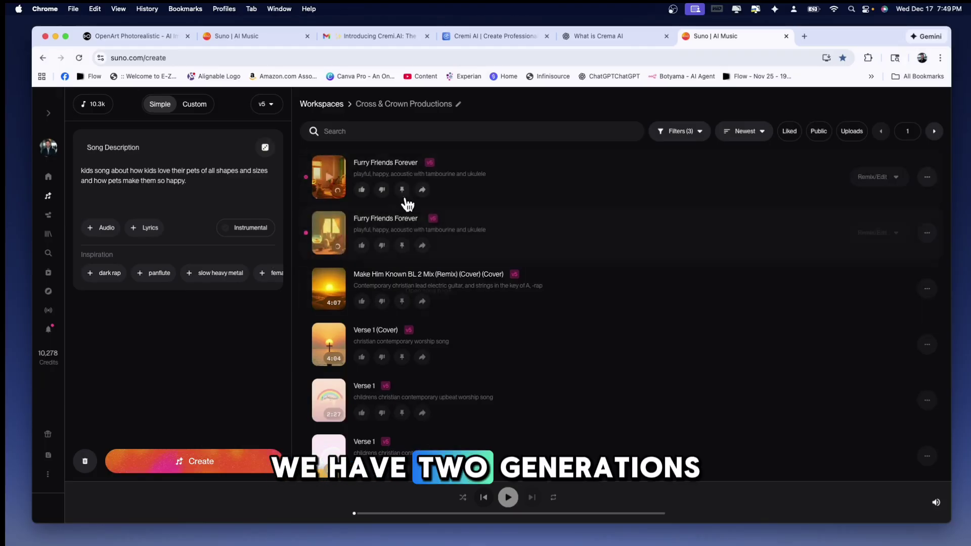
pyautogui.moveTo(531, 232)
pyautogui.click(329, 235)
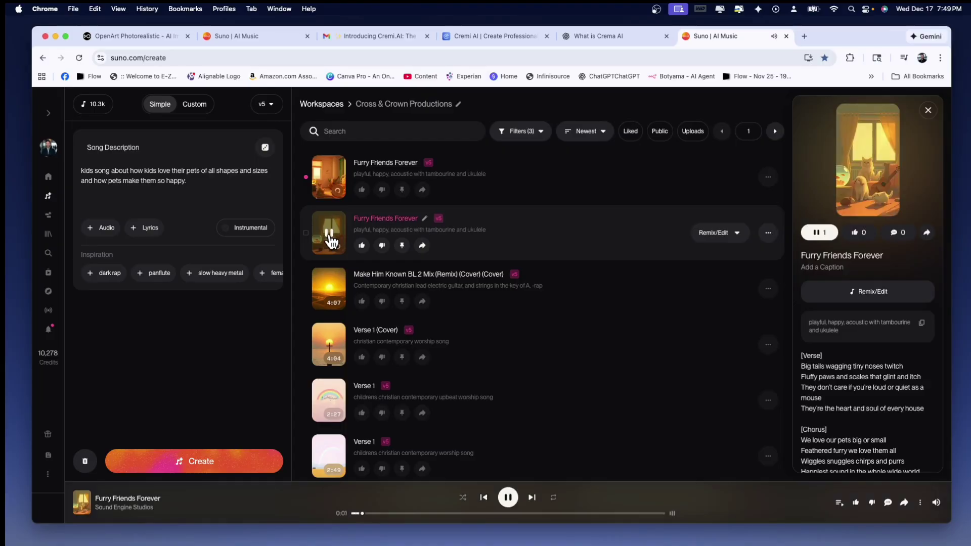
# - Preview both Furry Friends Forever tracks, seeking ahead and pausing each
pyautogui.click(450, 514)
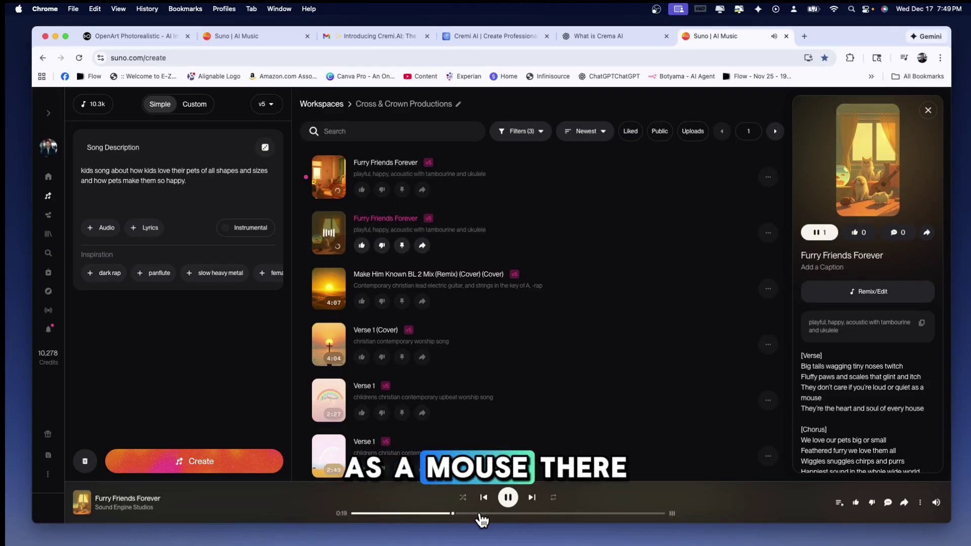
pyautogui.click(509, 498)
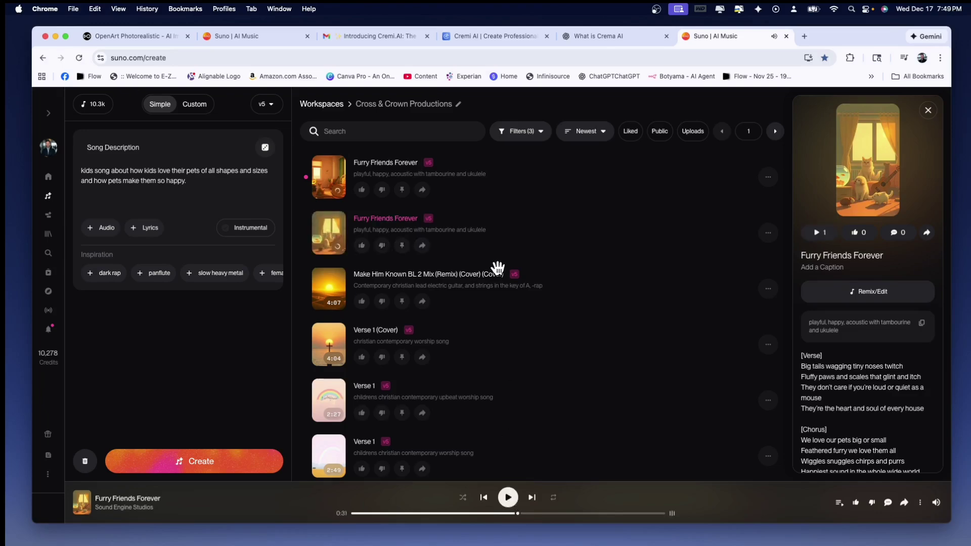
pyautogui.click(332, 180)
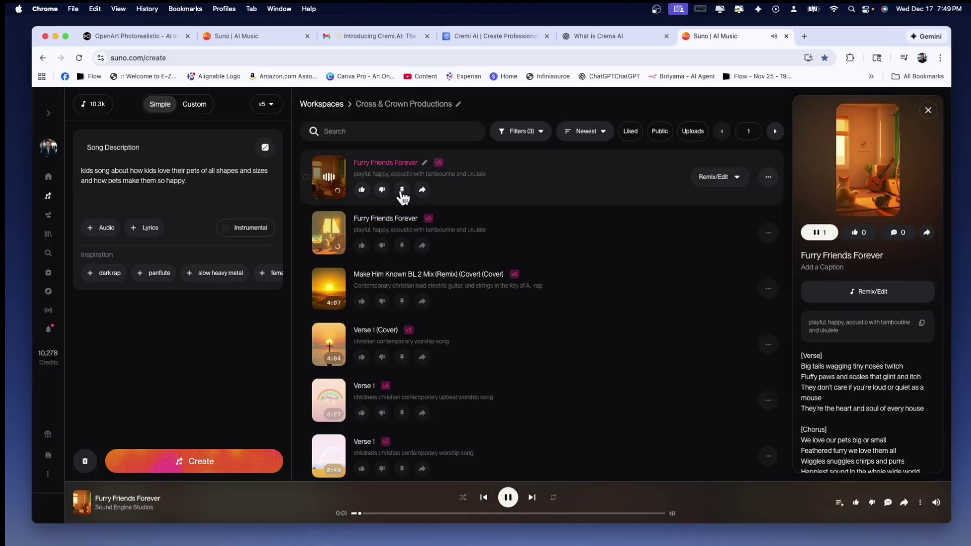
pyautogui.click(424, 514)
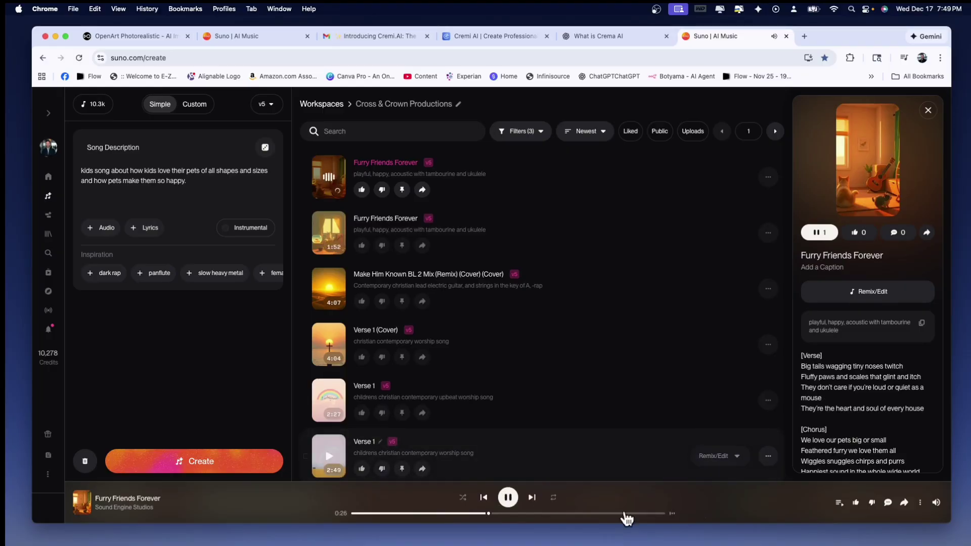
pyautogui.click(509, 498)
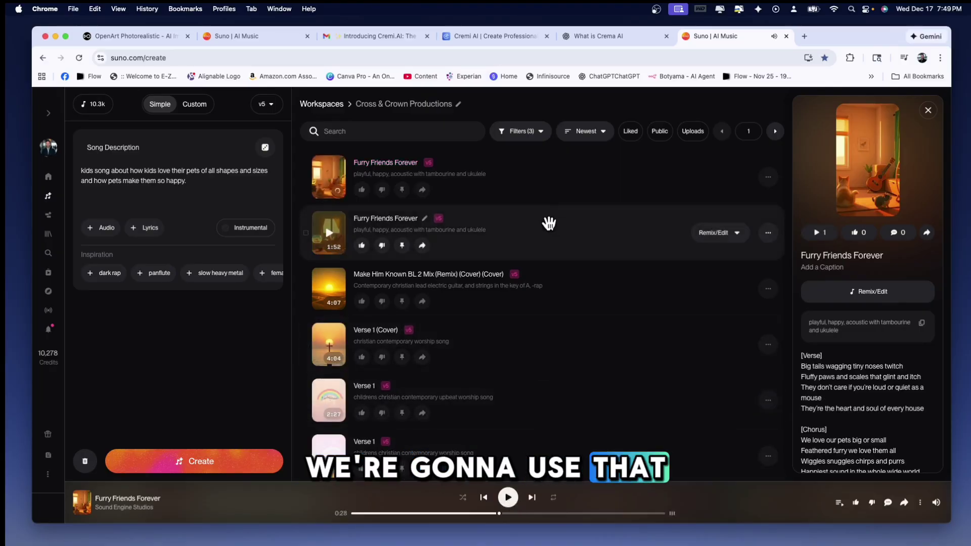
# - Download the first Furry Friends Forever track as MP3 Audio
pyautogui.click(769, 181)
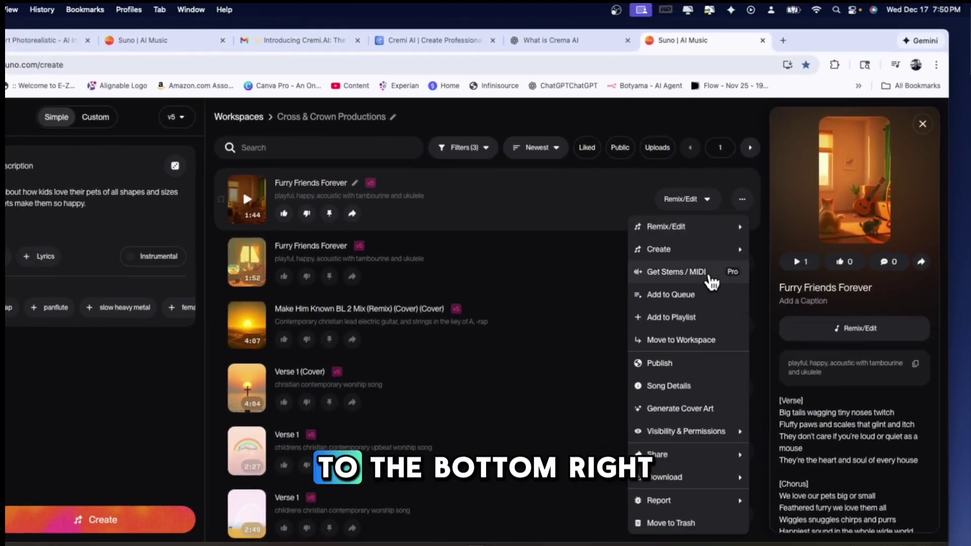
pyautogui.moveTo(577, 479)
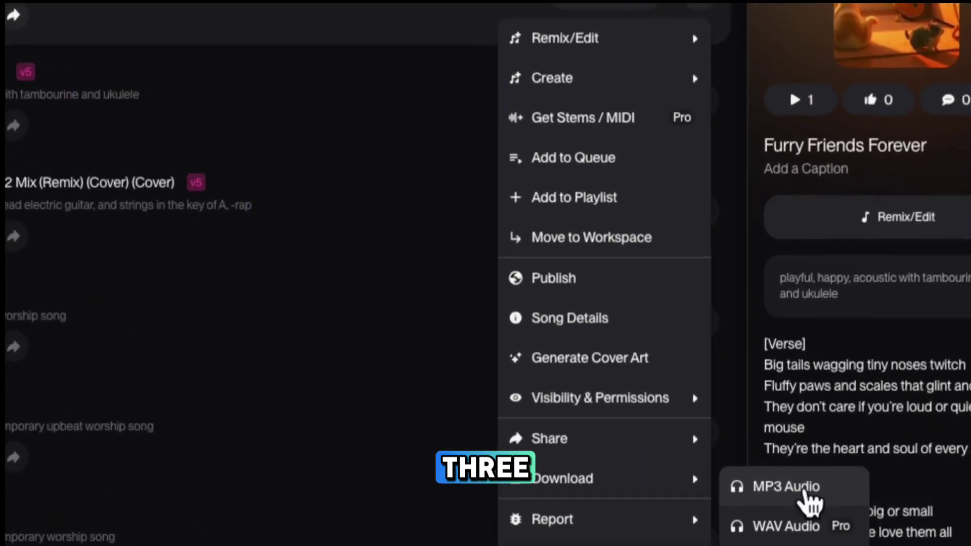
pyautogui.click(809, 498)
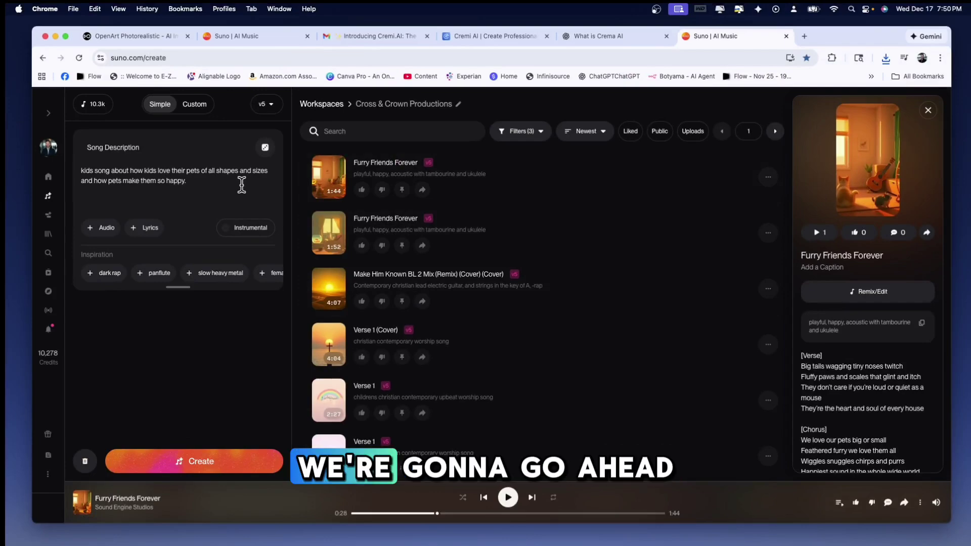
# - Replace the description with a chill top 40's prompt, create it, and preview both Waves of Us tracks
pyautogui.tripleClick(194, 174)
pyautogui.moveTo(531, 176)
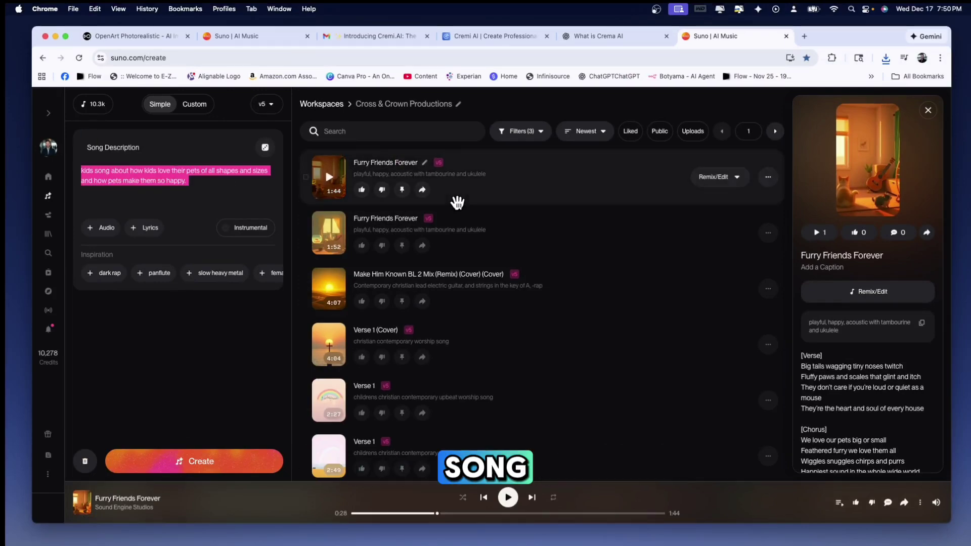
pyautogui.write("contemporary top 40's song with a chill beat.")
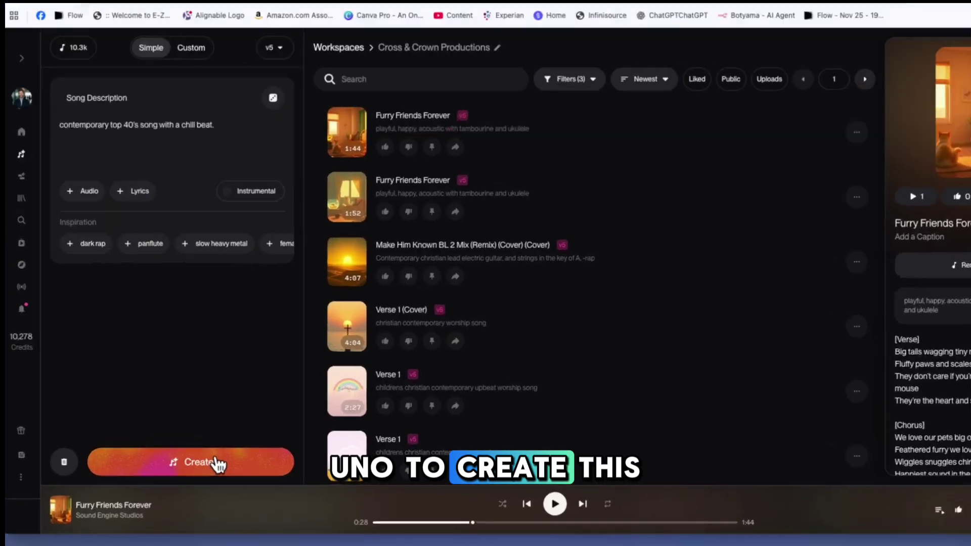
pyautogui.click(217, 464)
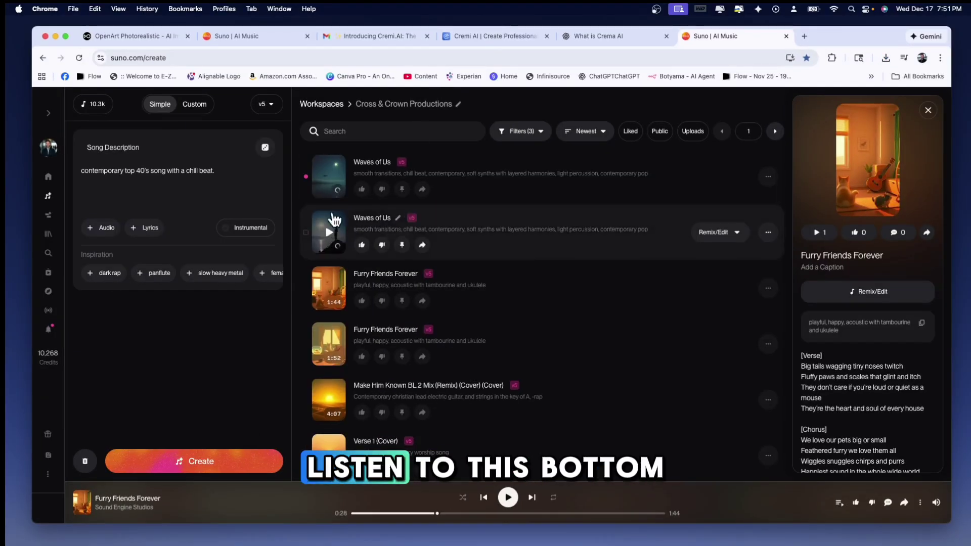
pyautogui.click(331, 233)
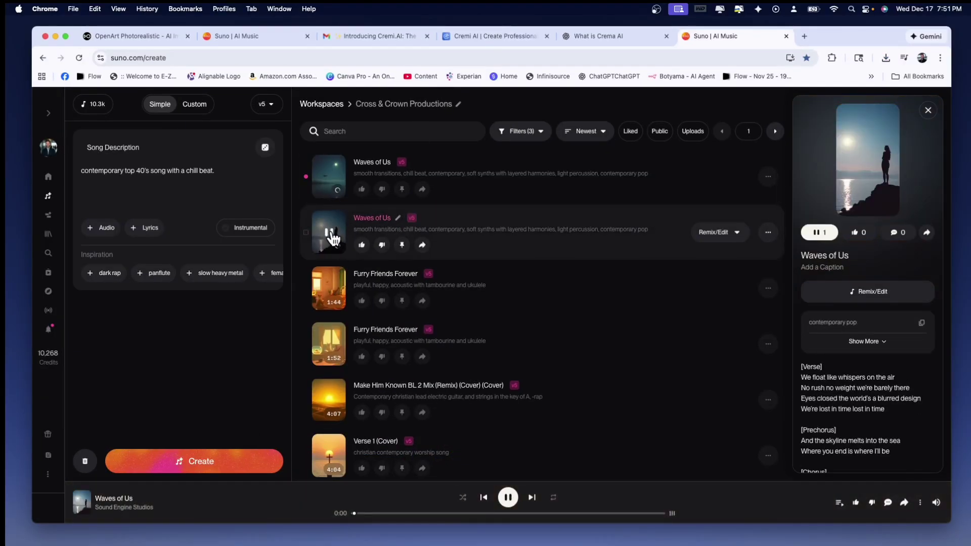
pyautogui.scroll(-1, 357, 303)
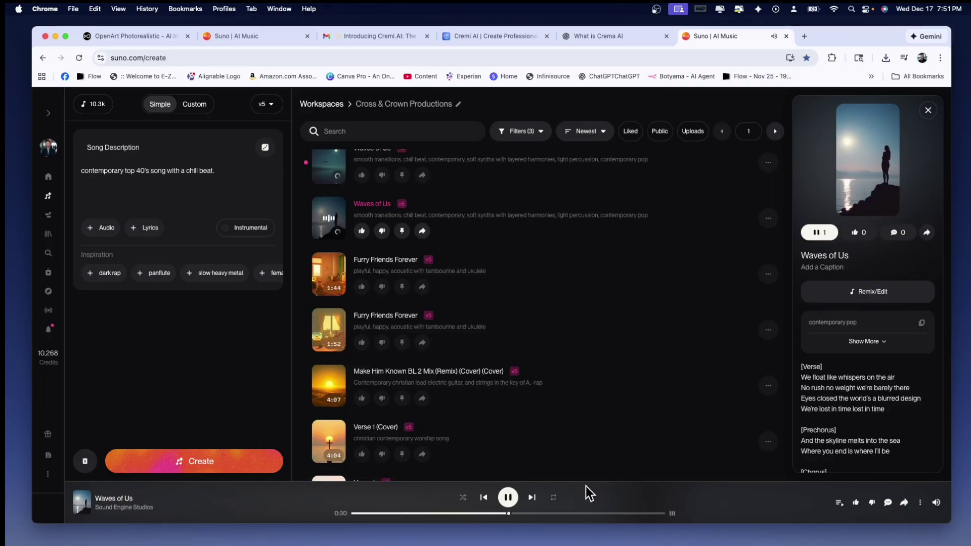
pyautogui.scroll(1, 430, 261)
pyautogui.click(331, 182)
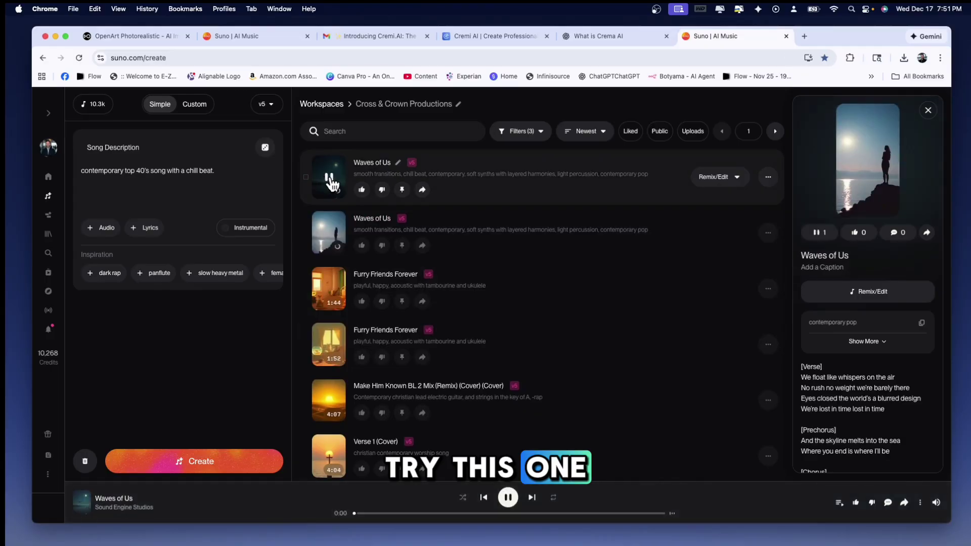
pyautogui.click(404, 514)
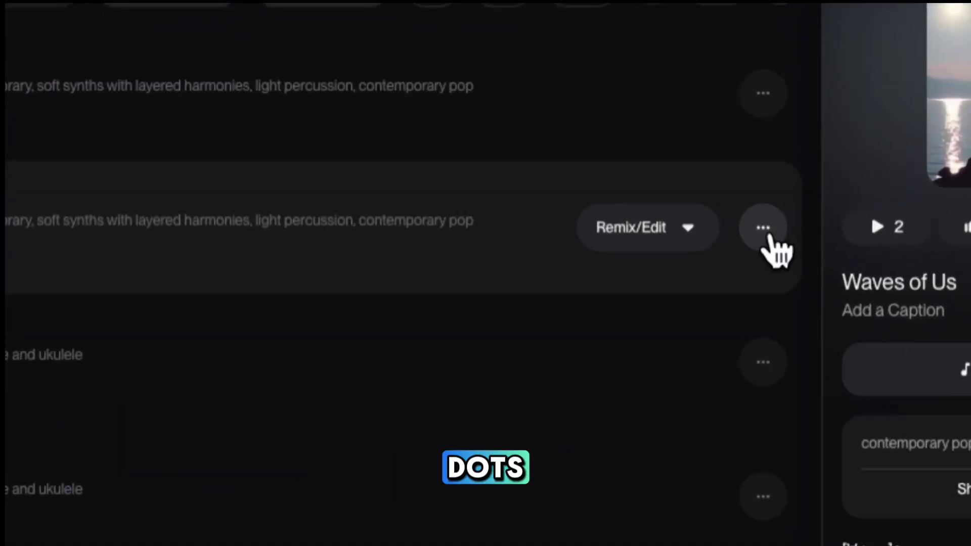
# - Download the Waves of Us track as MP3 Audio
pyautogui.click(767, 231)
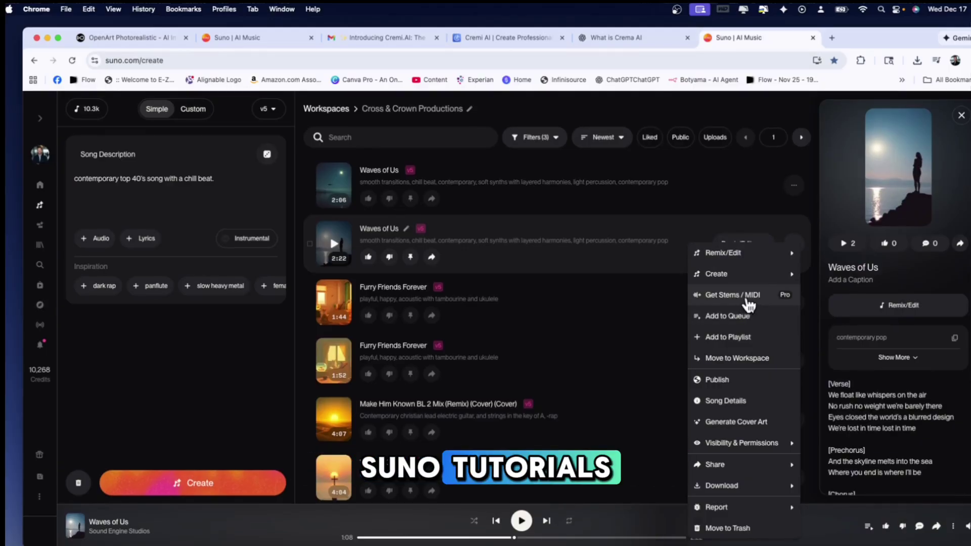
pyautogui.moveTo(721, 486)
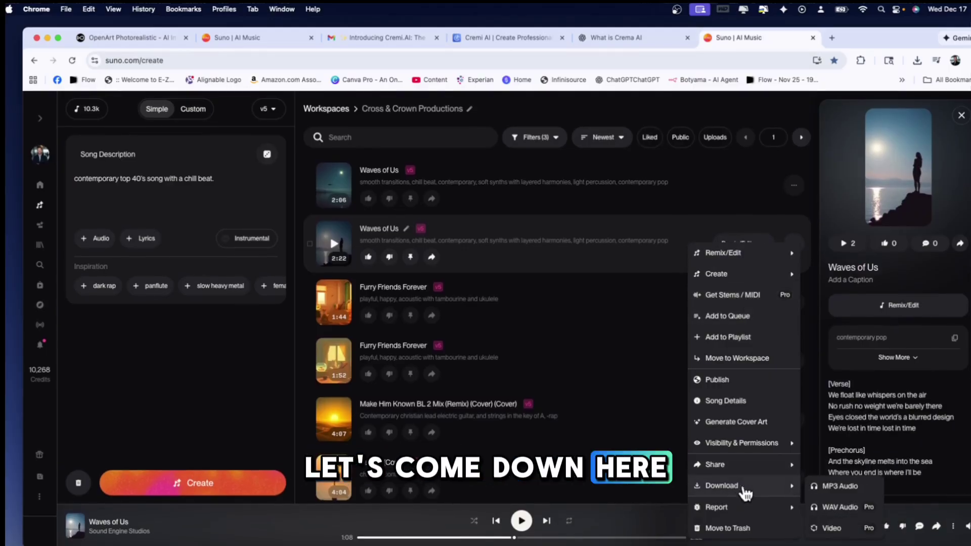
pyautogui.click(832, 491)
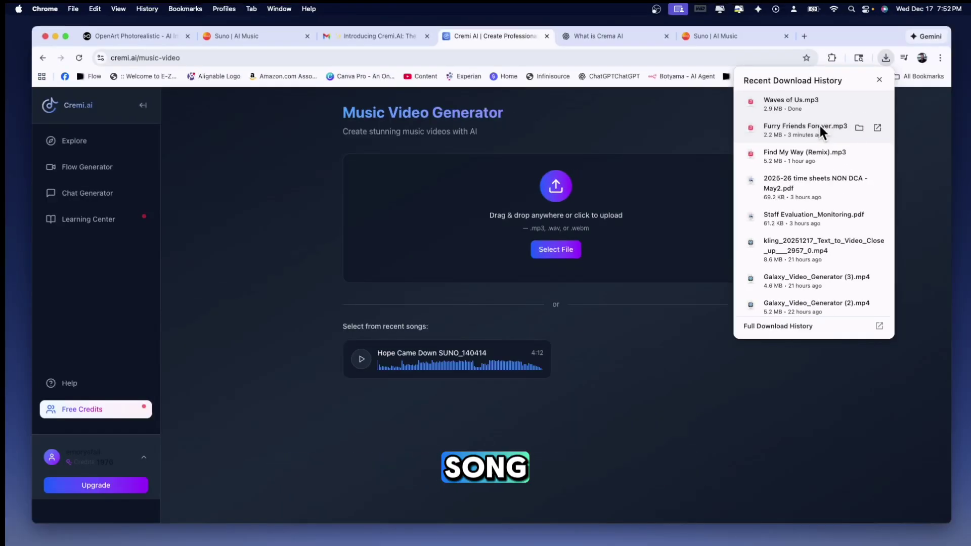
pyautogui.scroll(-1, 875, 137)
# - Reveal Furry Friends Forever.mp3 in Finder and drop it onto the Music Video Generator upload zone
pyautogui.click(859, 137)
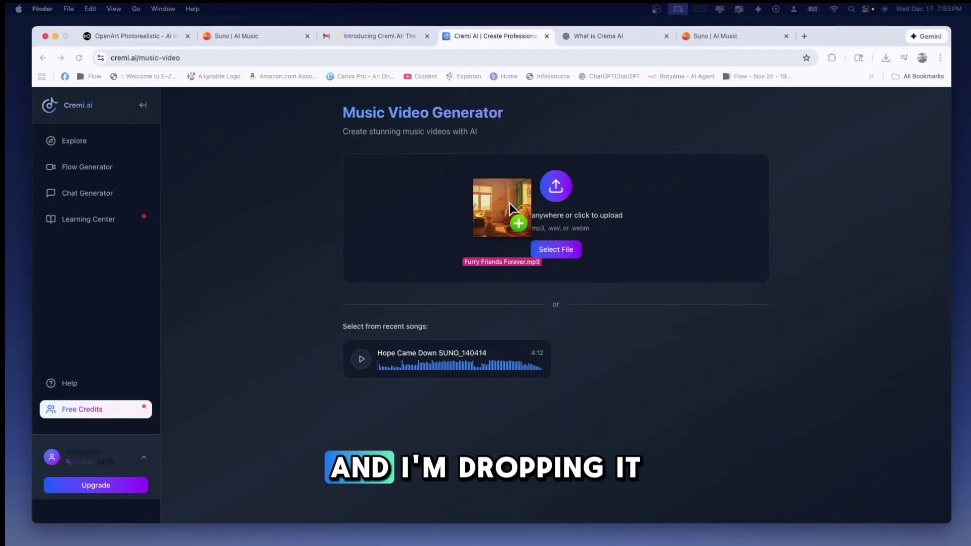
pyautogui.moveTo(665, 200); pyautogui.dragTo(510, 203)
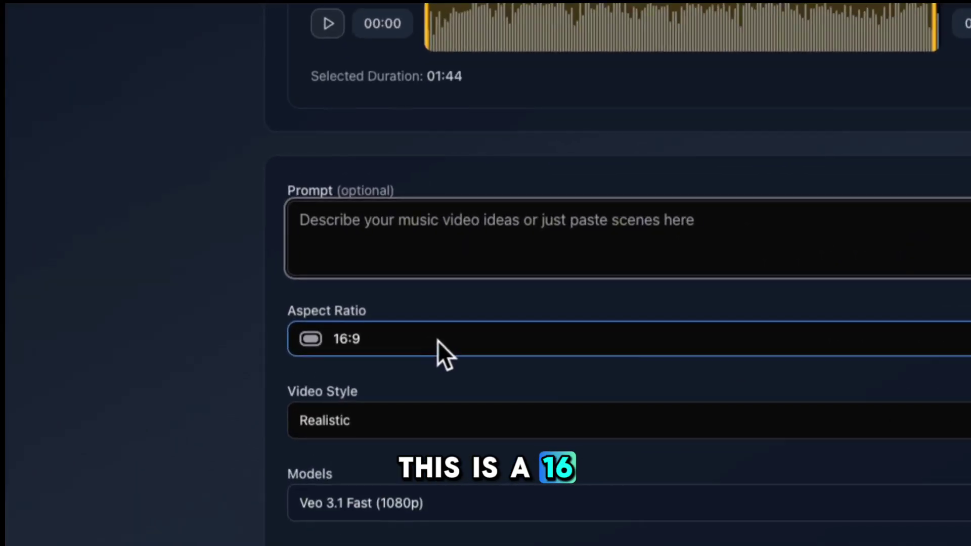
pyautogui.click(458, 340)
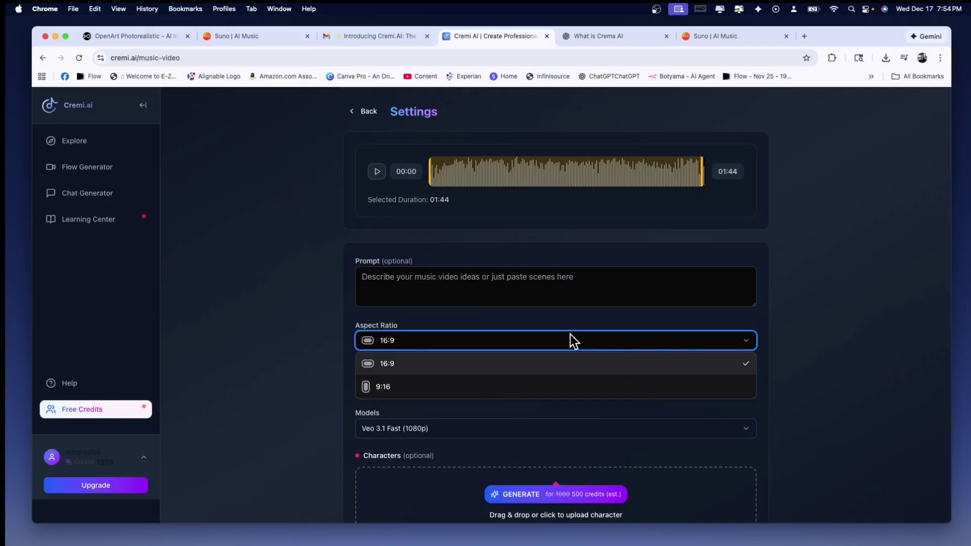
pyautogui.scroll(-3, 433, 346)
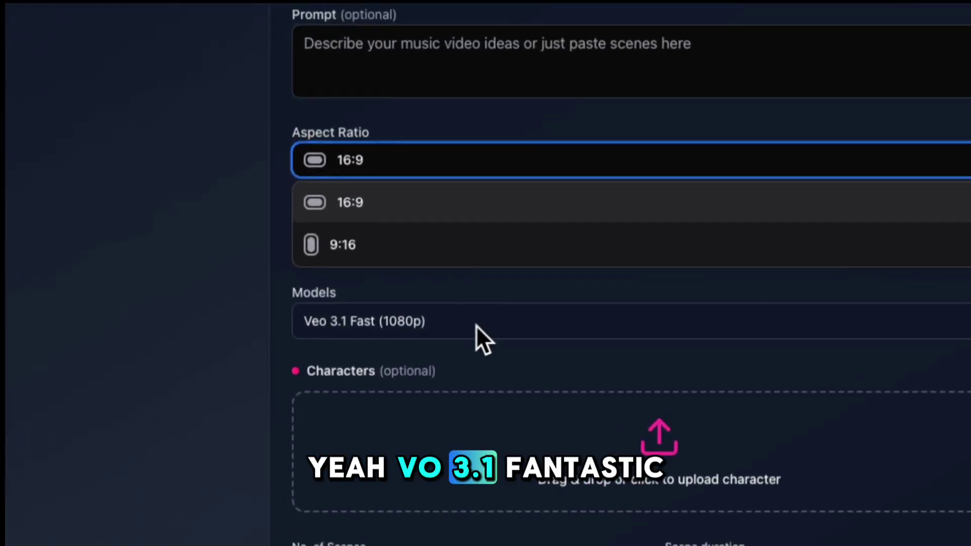
pyautogui.click(476, 325)
pyautogui.click(622, 334)
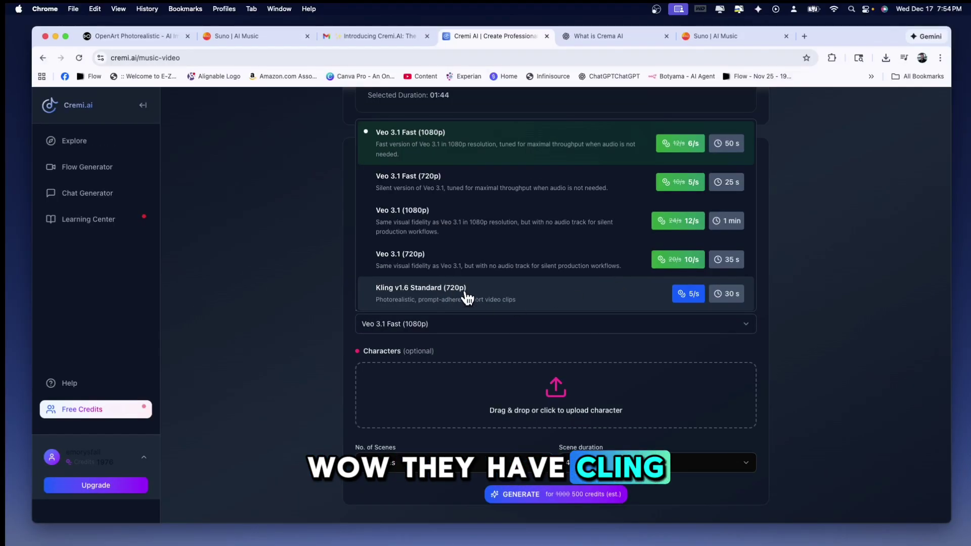
pyautogui.click(453, 351)
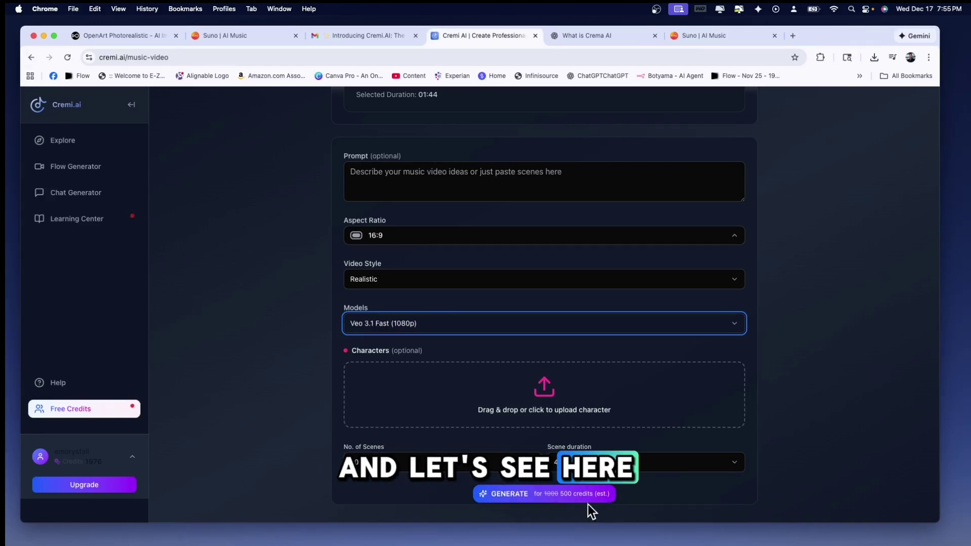
# - Generate the music analysis, then create the 20-scene storyboard from it
pyautogui.click(600, 462)
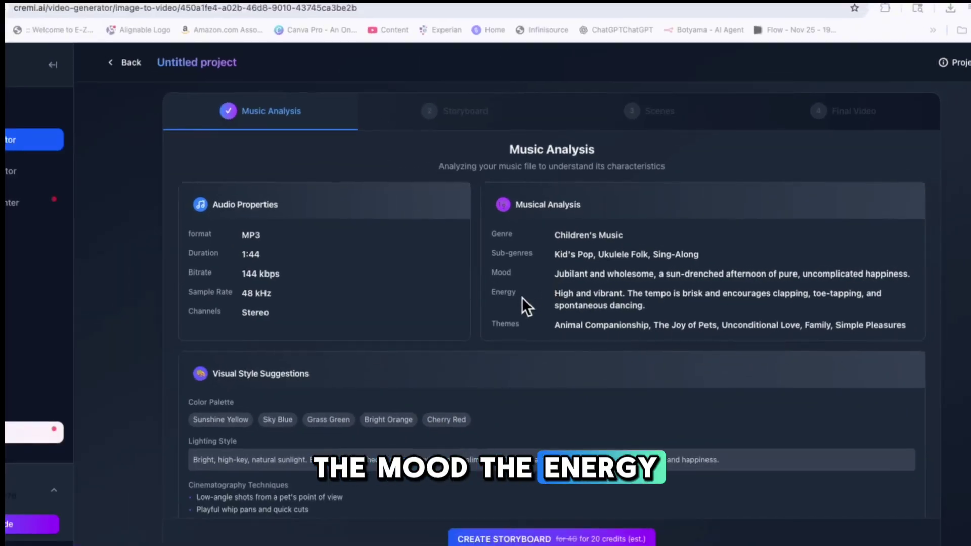
pyautogui.scroll(-3, 531, 296)
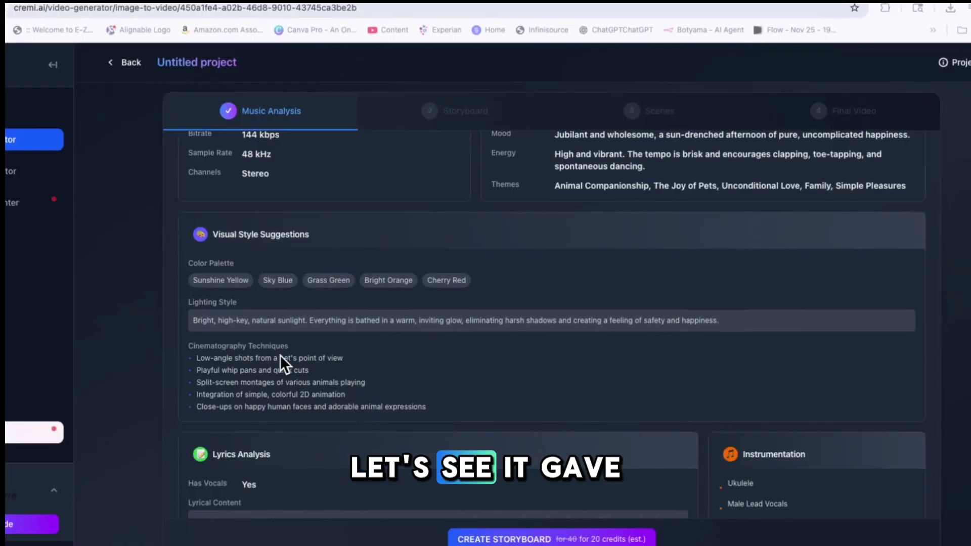
pyautogui.scroll(-1, 280, 355)
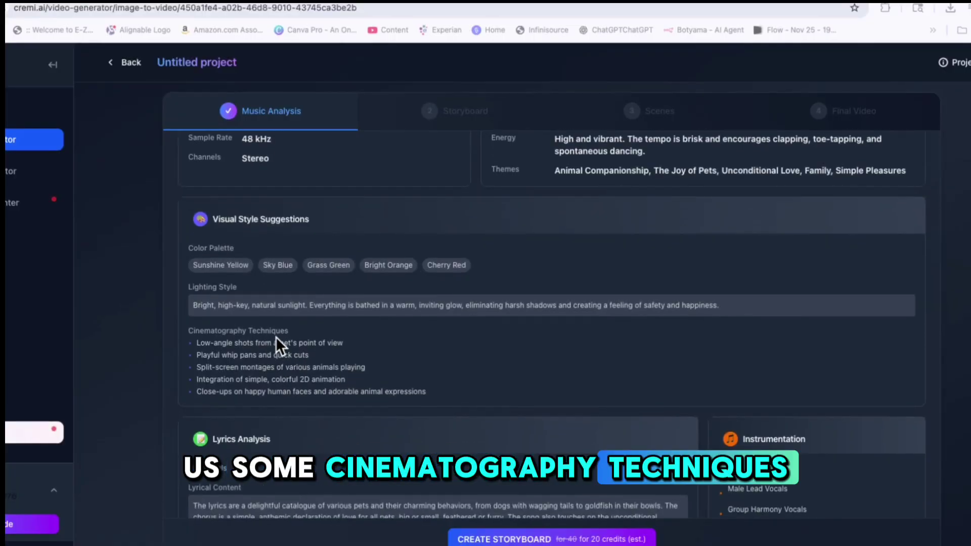
pyautogui.scroll(-2, 330, 353)
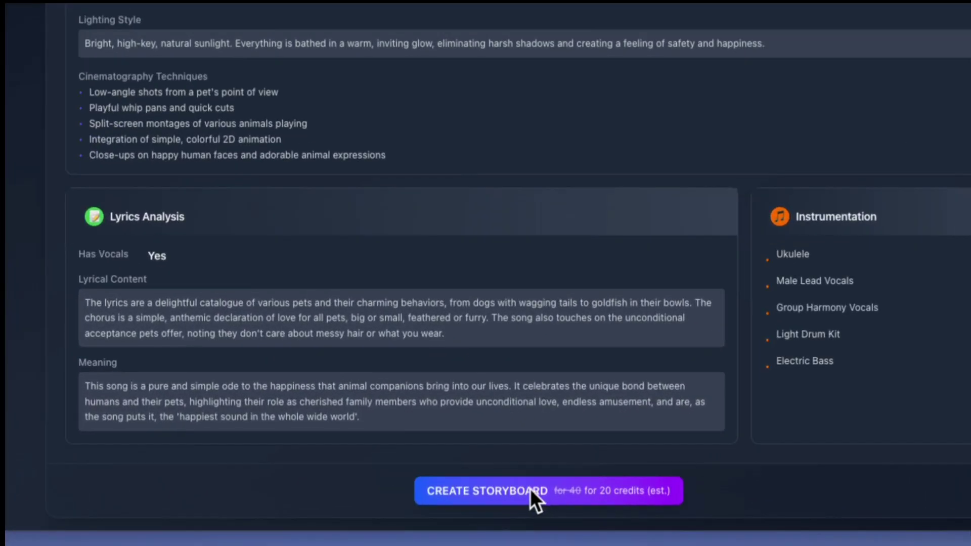
pyautogui.click(532, 495)
pyautogui.scroll(-3, 421, 343)
pyautogui.scroll(-2, 420, 341)
pyautogui.scroll(-1, 421, 340)
pyautogui.scroll(-3, 422, 339)
pyautogui.scroll(-1, 422, 340)
pyautogui.scroll(-1, 422, 338)
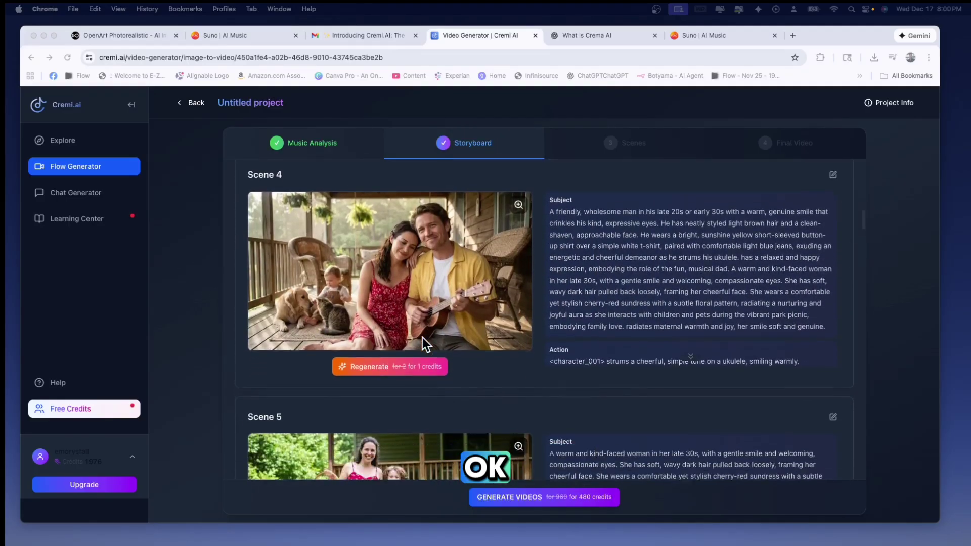
pyautogui.scroll(-1, 422, 338)
pyautogui.scroll(-2, 422, 337)
pyautogui.scroll(-2, 423, 338)
pyautogui.scroll(-2, 423, 338)
pyautogui.scroll(-3, 422, 338)
pyautogui.scroll(-1, 422, 338)
pyautogui.scroll(1, 423, 337)
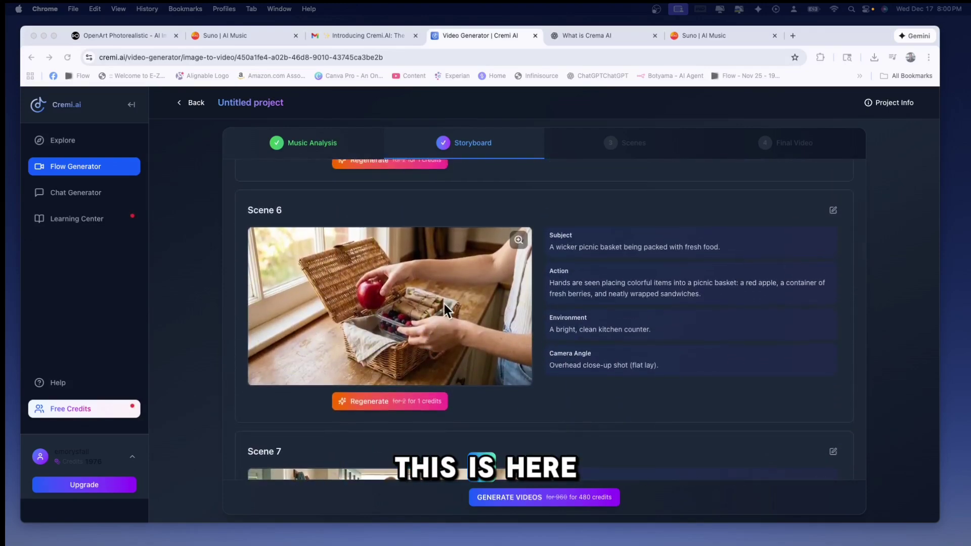
pyautogui.scroll(1, 429, 326)
pyautogui.scroll(1, 443, 300)
pyautogui.scroll(-3, 443, 299)
pyautogui.scroll(-1, 444, 300)
pyautogui.scroll(-2, 444, 299)
pyautogui.scroll(-2, 444, 300)
pyautogui.scroll(-3, 444, 300)
pyautogui.scroll(-2, 443, 297)
pyautogui.scroll(-2, 442, 297)
pyautogui.scroll(2, 443, 300)
pyautogui.scroll(-4, 444, 299)
pyautogui.scroll(-3, 456, 315)
pyautogui.scroll(-3, 456, 315)
pyautogui.scroll(-1, 456, 314)
pyautogui.scroll(-2, 456, 315)
pyautogui.scroll(-2, 456, 314)
pyautogui.scroll(-1, 455, 312)
pyautogui.scroll(-1, 456, 315)
pyautogui.scroll(-3, 456, 315)
pyautogui.scroll(-2, 456, 314)
pyautogui.scroll(-1, 456, 315)
pyautogui.scroll(-2, 456, 315)
pyautogui.scroll(-3, 456, 314)
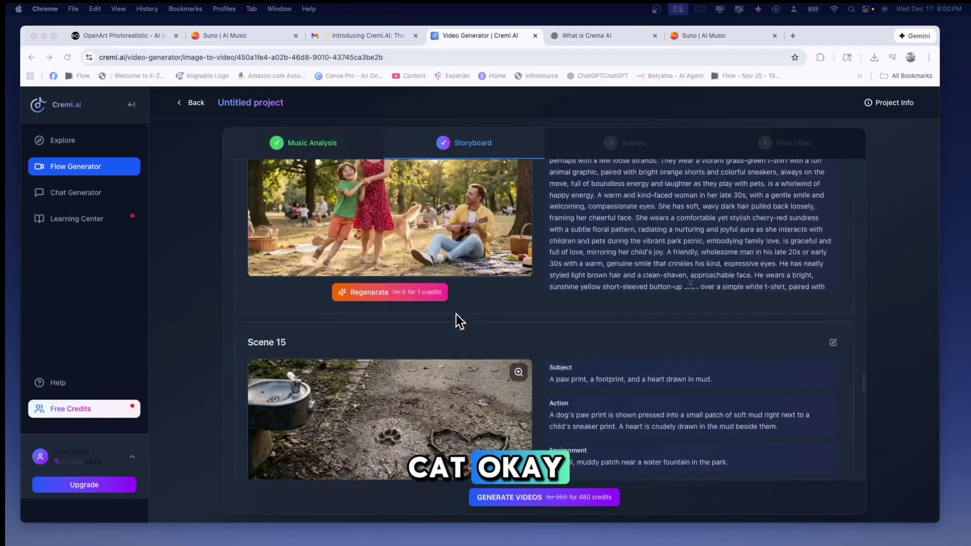
pyautogui.scroll(-10, 456, 315)
pyautogui.scroll(-6, 456, 315)
pyautogui.scroll(-2, 456, 314)
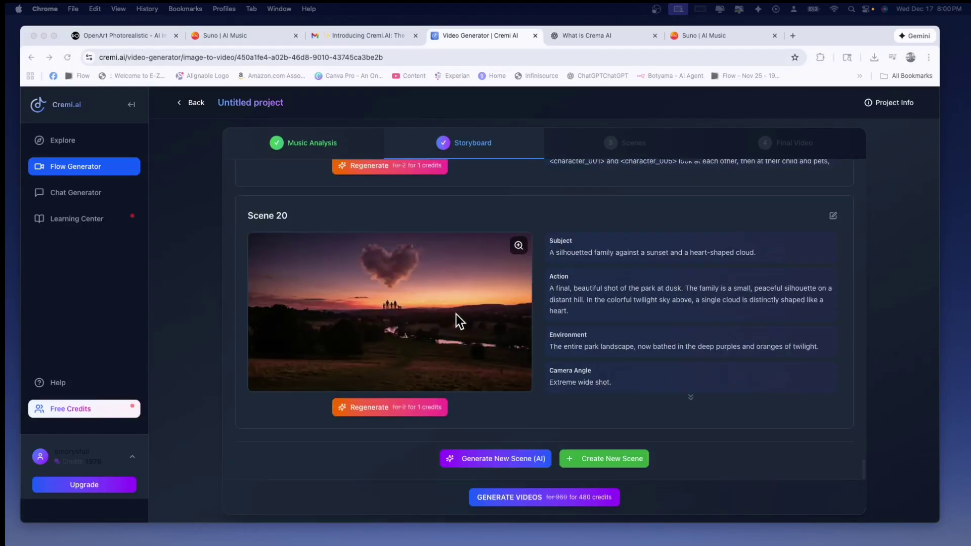
pyautogui.scroll(10, 457, 315)
pyautogui.scroll(12, 456, 314)
pyautogui.scroll(10, 456, 315)
pyautogui.scroll(6, 456, 315)
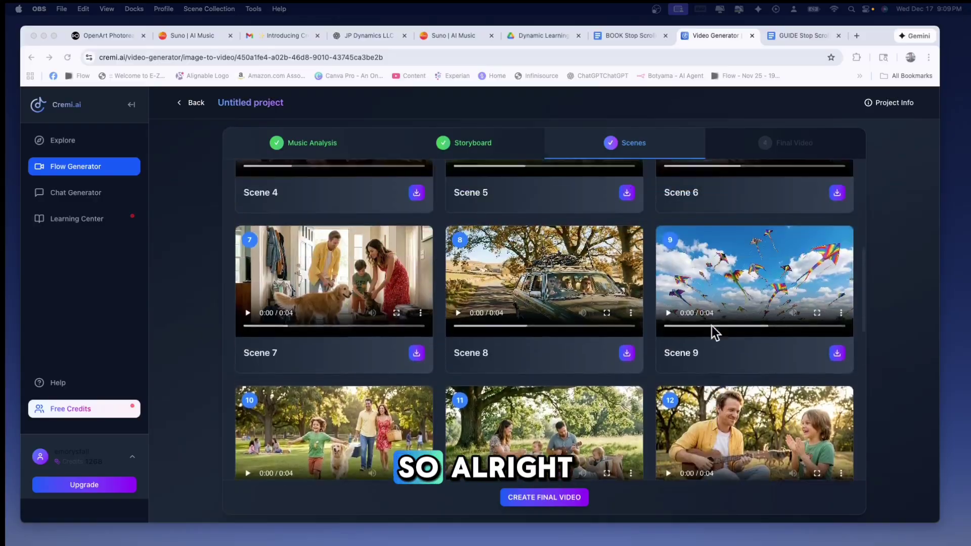
pyautogui.scroll(5, 712, 331)
pyautogui.scroll(-8, 712, 332)
pyautogui.scroll(-5, 712, 332)
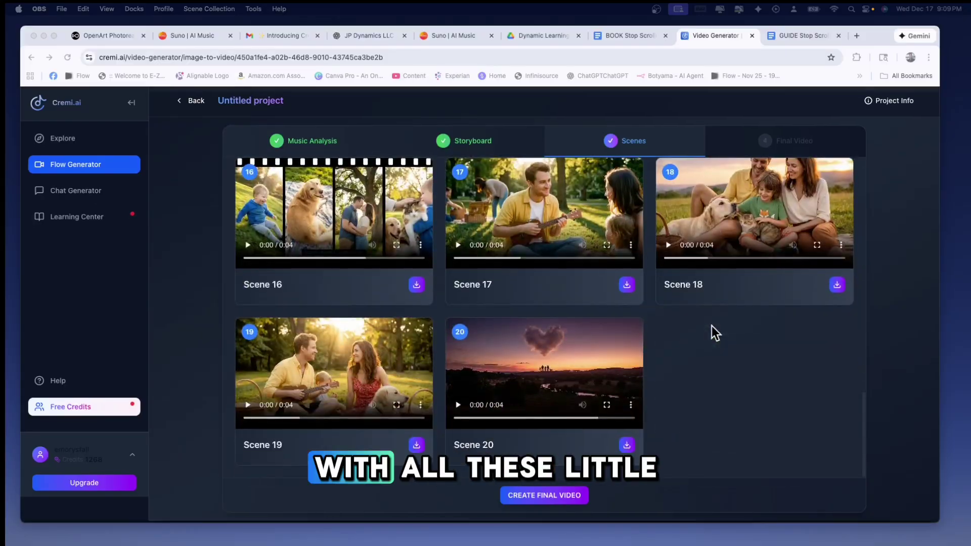
pyautogui.scroll(1, 712, 325)
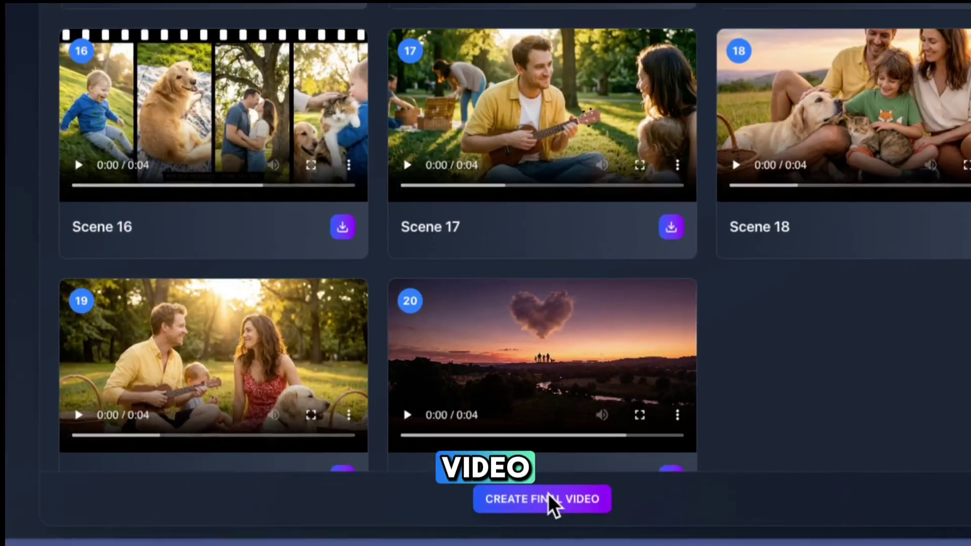
pyautogui.scroll(5, 613, 407)
pyautogui.scroll(10, 612, 407)
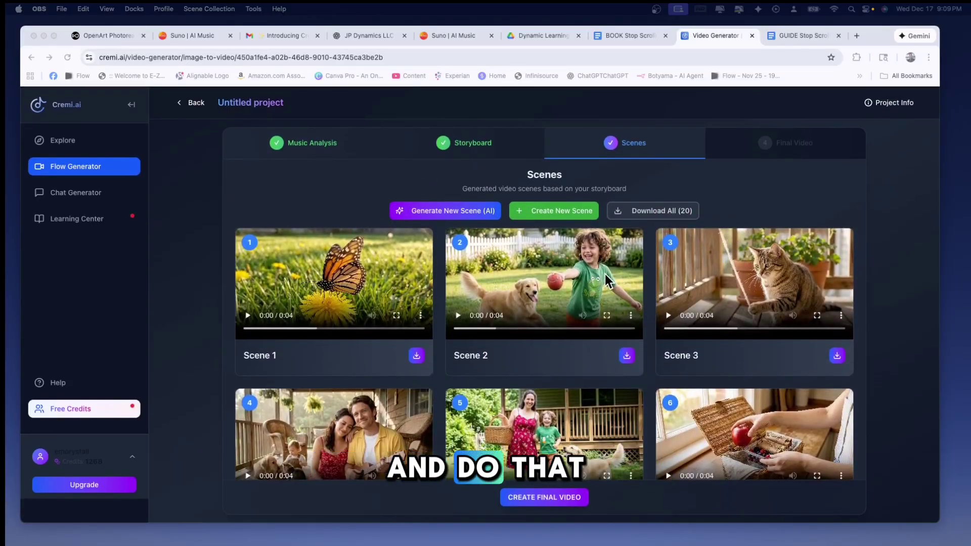
pyautogui.scroll(-15, 571, 473)
# - Assemble the 20 scene clips into the 1:44 final video with Create Final Video
pyautogui.click(554, 498)
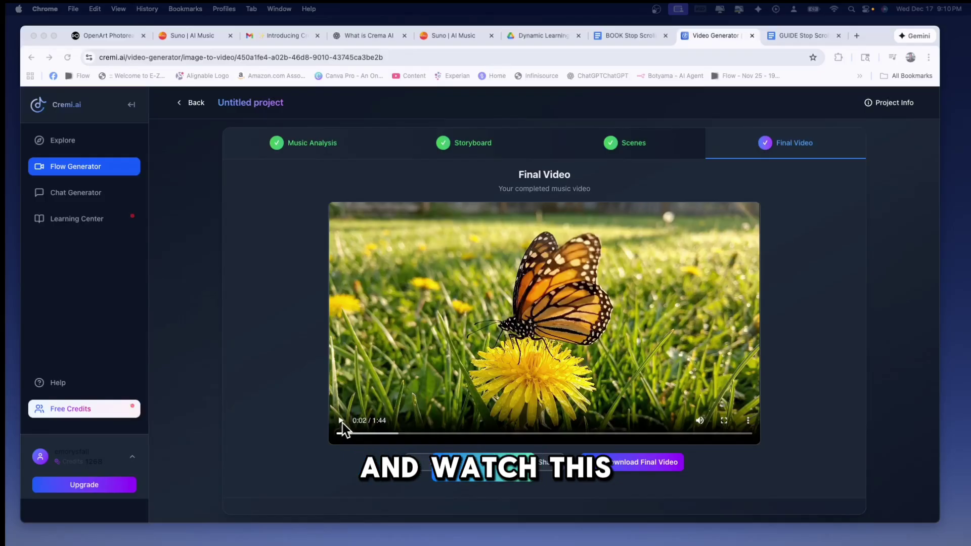
pyautogui.click(341, 421)
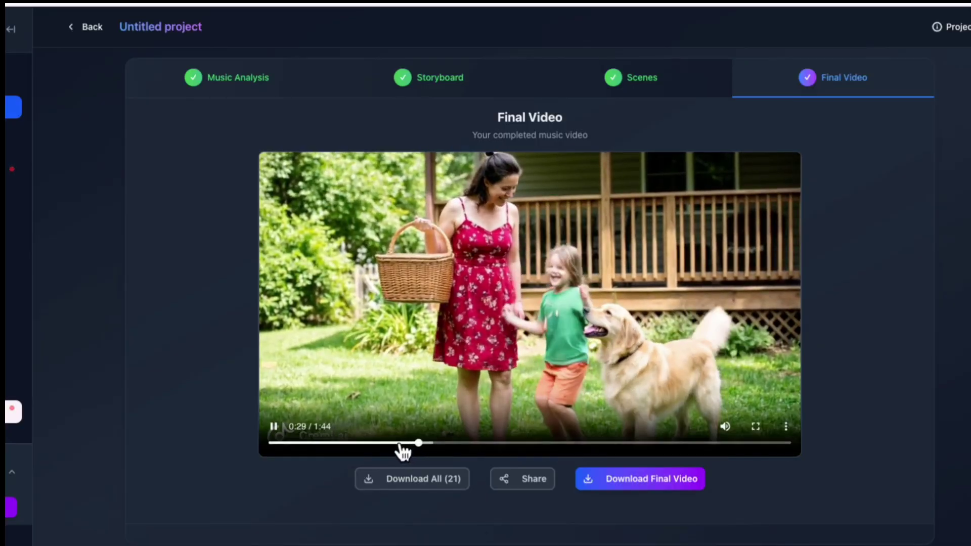
pyautogui.click(399, 443)
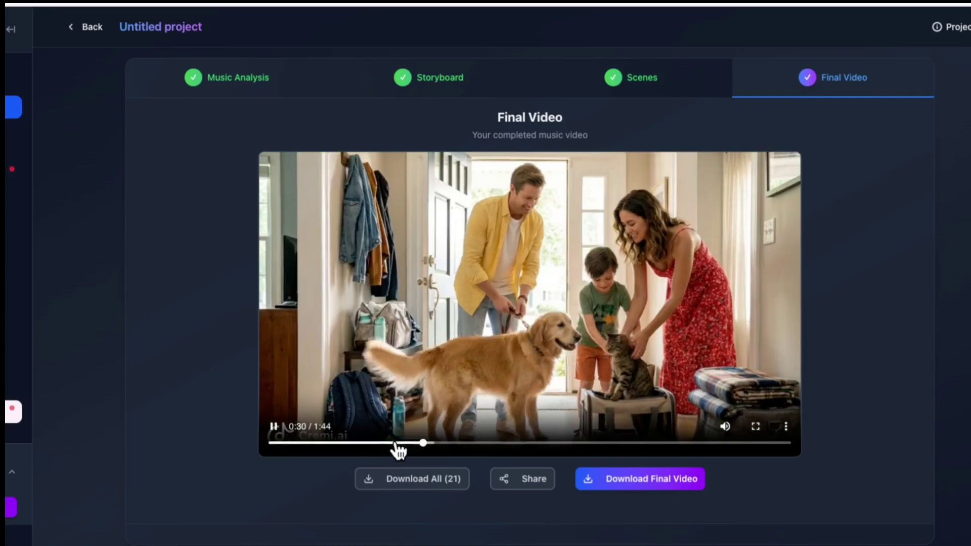
pyautogui.click(398, 446)
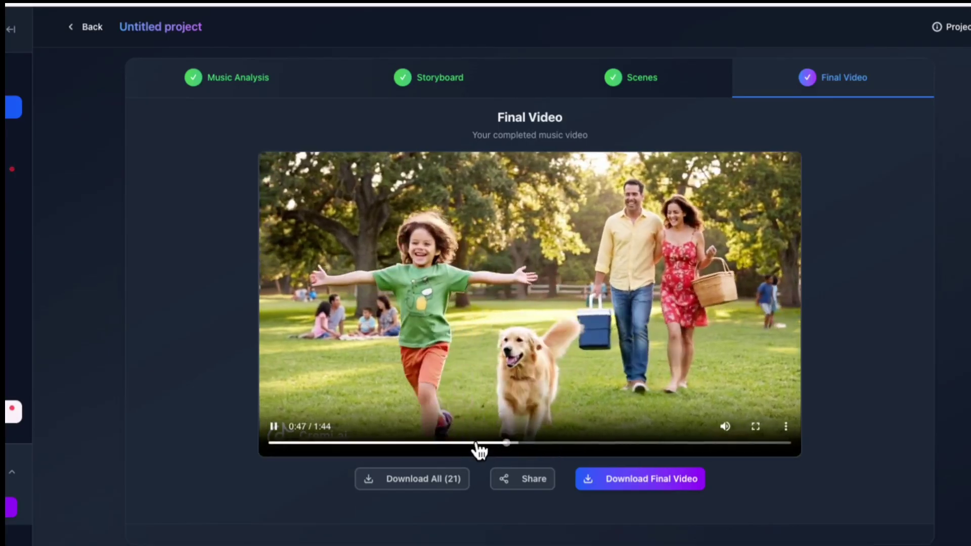
pyautogui.click(476, 443)
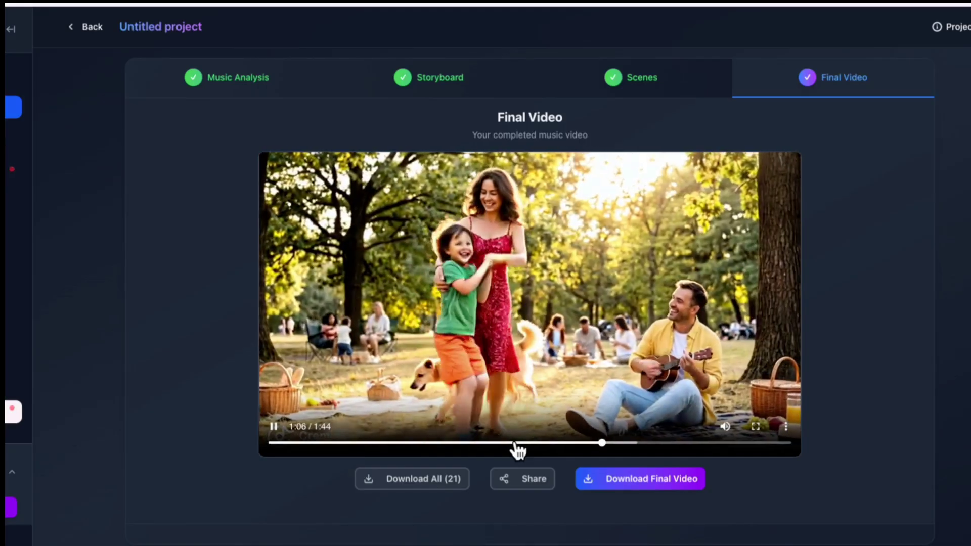
pyautogui.click(275, 442)
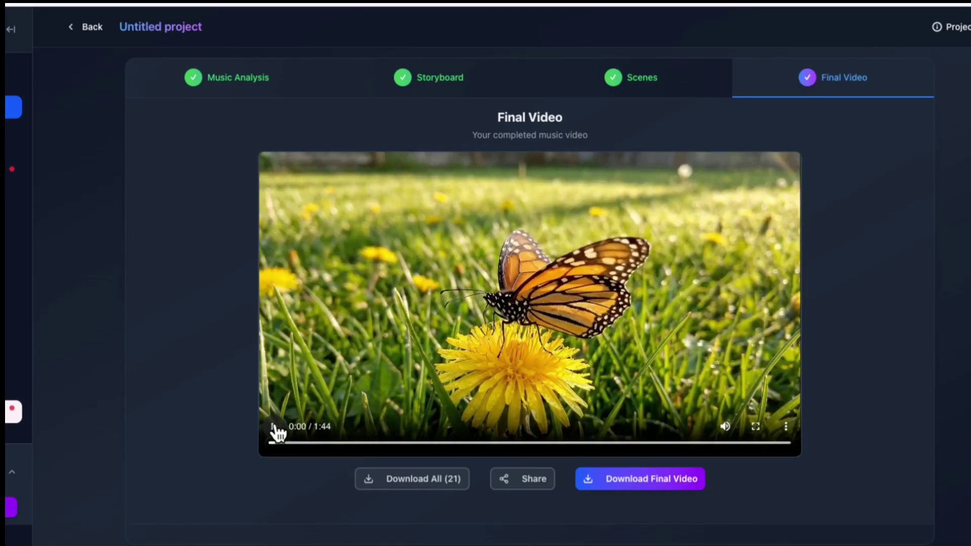
# - Pause the final video and return to the Video Projects list
pyautogui.click(275, 427)
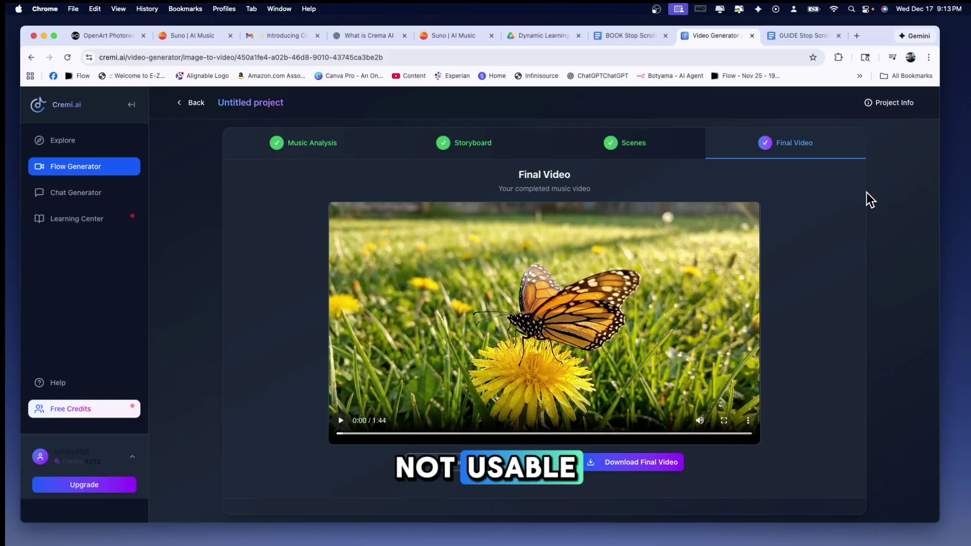
pyautogui.click(190, 103)
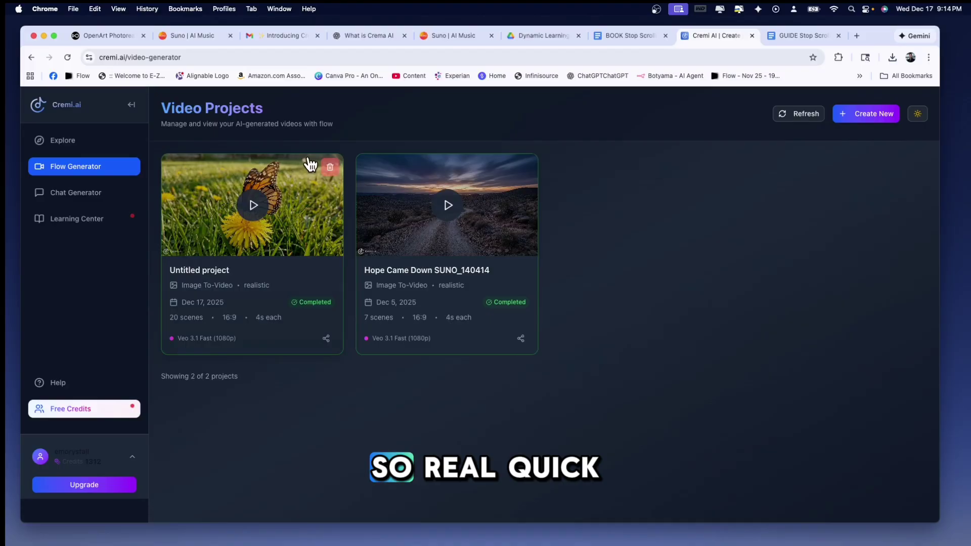
pyautogui.moveTo(447, 255)
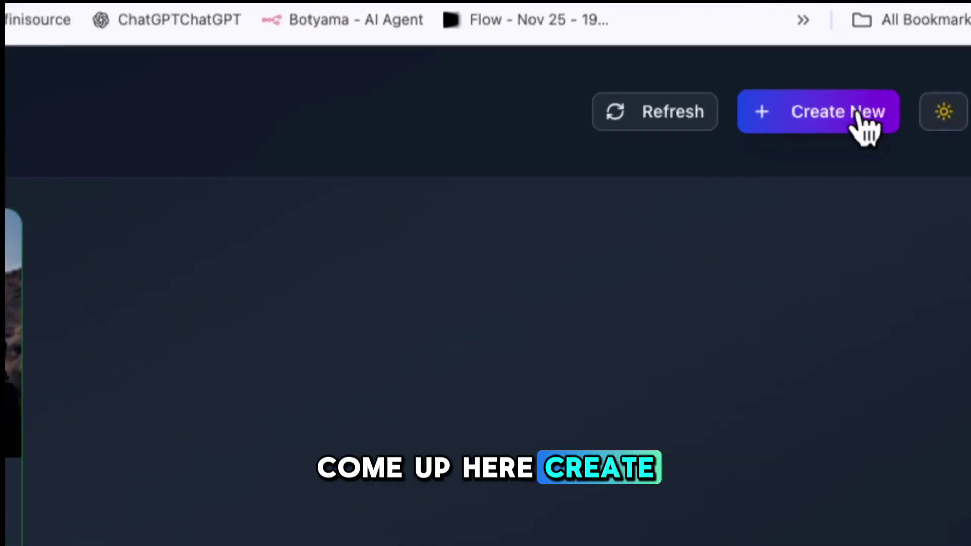
# - Start a new music video project and set its Video Style to 3D
pyautogui.click(883, 114)
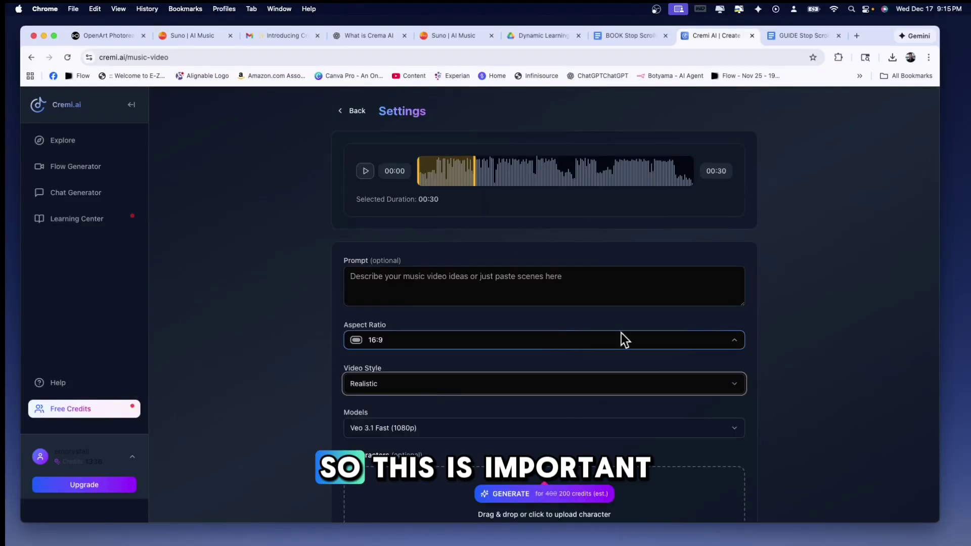
pyautogui.click(422, 386)
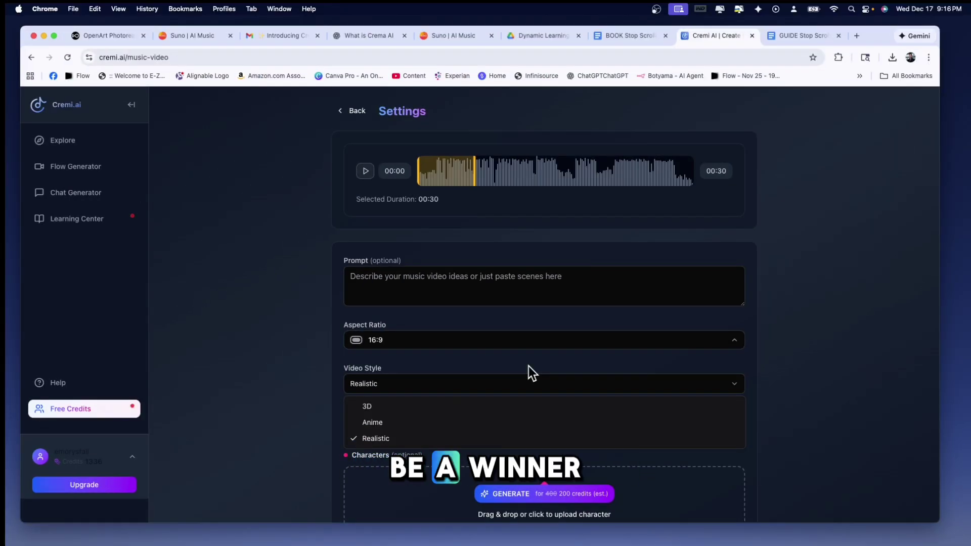
pyautogui.click(379, 409)
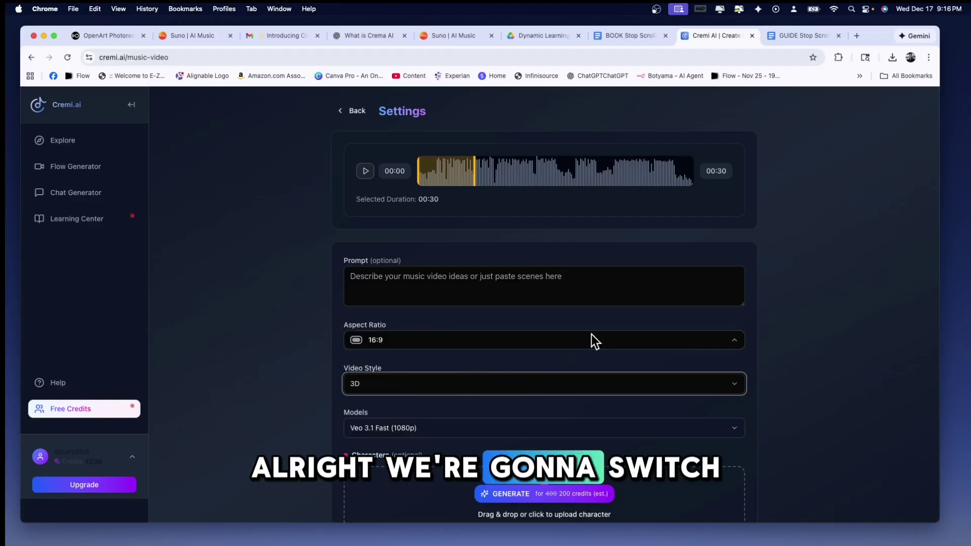
pyautogui.scroll(-3, 565, 404)
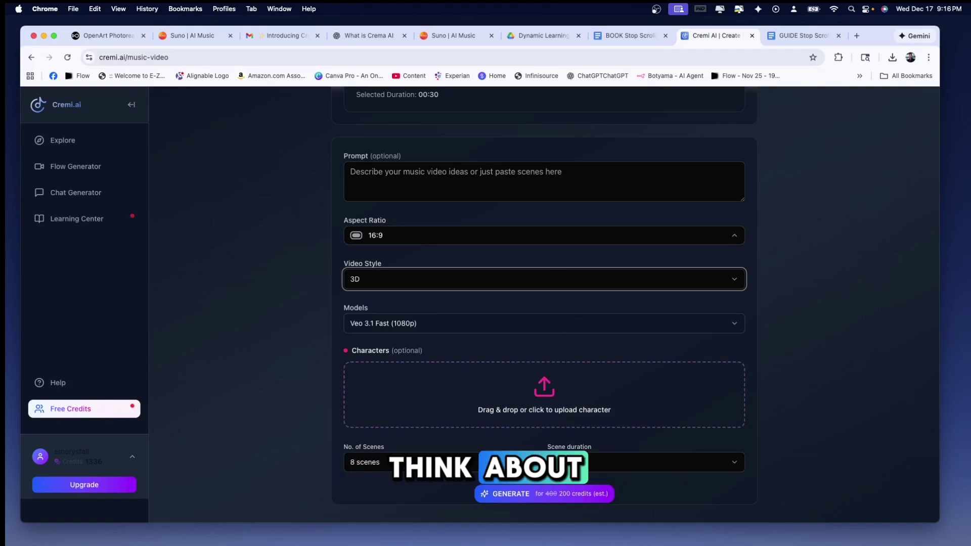
pyautogui.scroll(3, 469, 178)
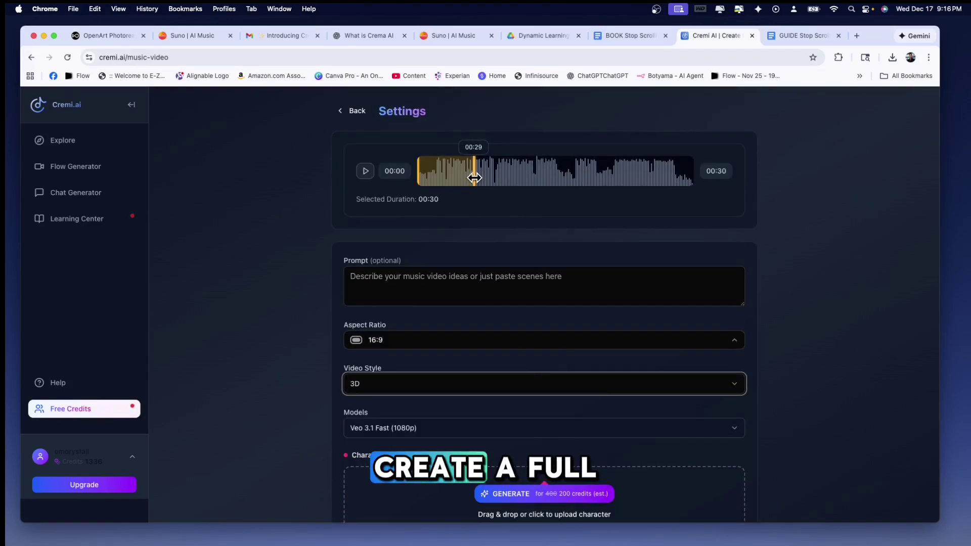
# - Extend the song selection to 00:50 and generate the music analysis
pyautogui.click(513, 174)
pyautogui.scroll(-3, 410, 425)
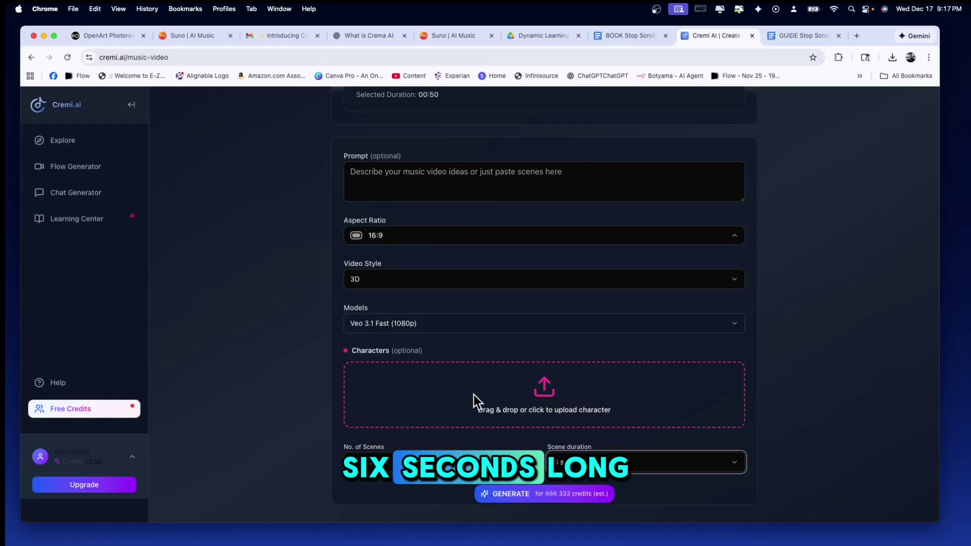
pyautogui.scroll(3, 538, 414)
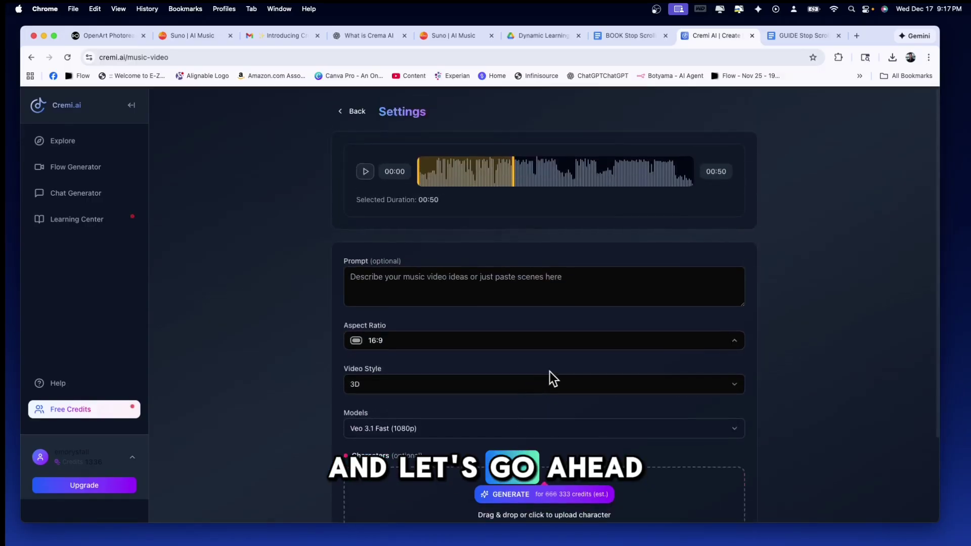
pyautogui.scroll(-2, 584, 492)
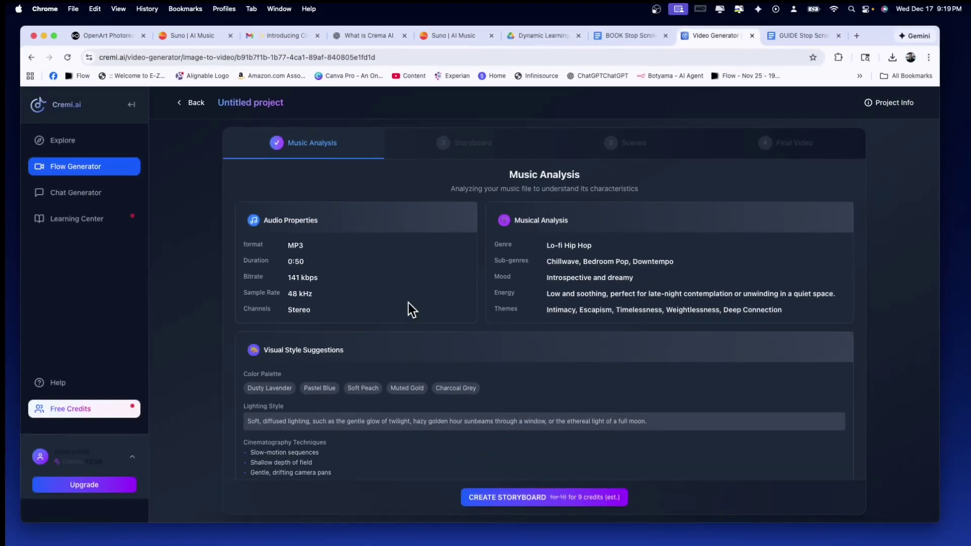
pyautogui.scroll(-3, 360, 324)
pyautogui.scroll(-2, 360, 324)
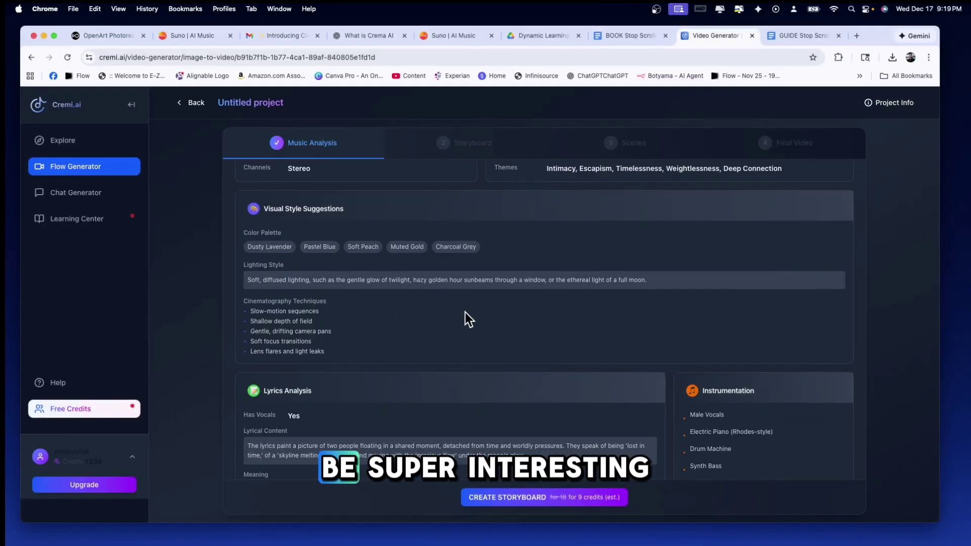
pyautogui.scroll(1, 486, 312)
pyautogui.scroll(-2, 487, 313)
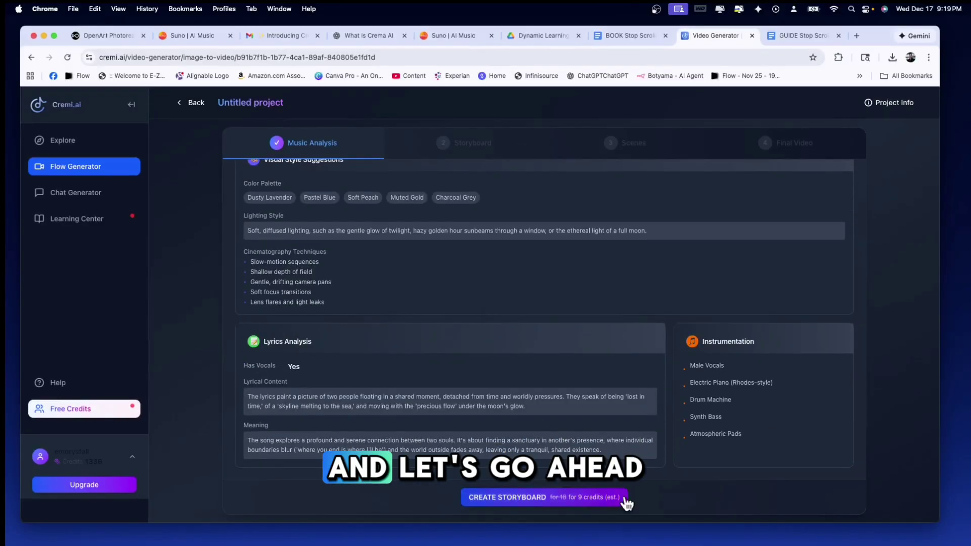
# - Create a storyboard from the Lo-fi Hip Hop music analysis
pyautogui.click(543, 502)
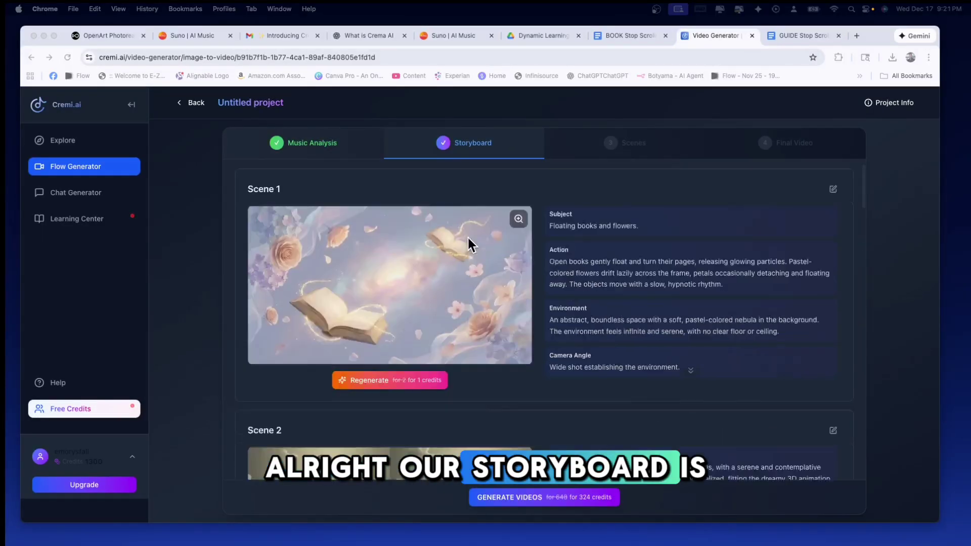
pyautogui.scroll(-5, 469, 237)
pyautogui.scroll(-3, 467, 238)
pyautogui.scroll(-1, 468, 237)
pyautogui.scroll(-2, 468, 238)
pyautogui.scroll(-2, 468, 238)
pyautogui.scroll(-5, 467, 237)
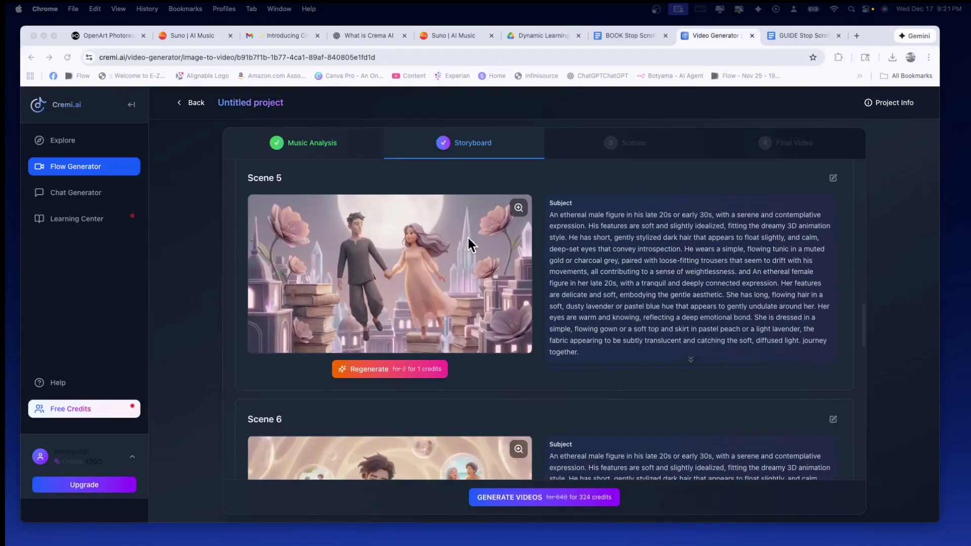
pyautogui.scroll(-1, 467, 236)
pyautogui.scroll(-2, 468, 238)
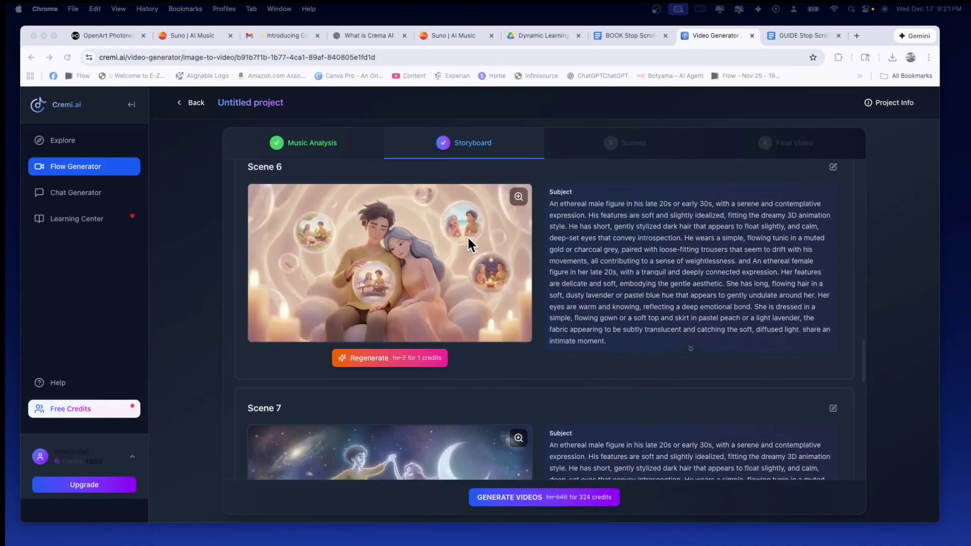
pyautogui.scroll(-2, 467, 237)
pyautogui.scroll(-3, 468, 238)
pyautogui.scroll(2, 467, 236)
pyautogui.scroll(6, 468, 238)
pyautogui.scroll(8, 468, 237)
pyautogui.scroll(2, 469, 238)
pyautogui.scroll(5, 469, 238)
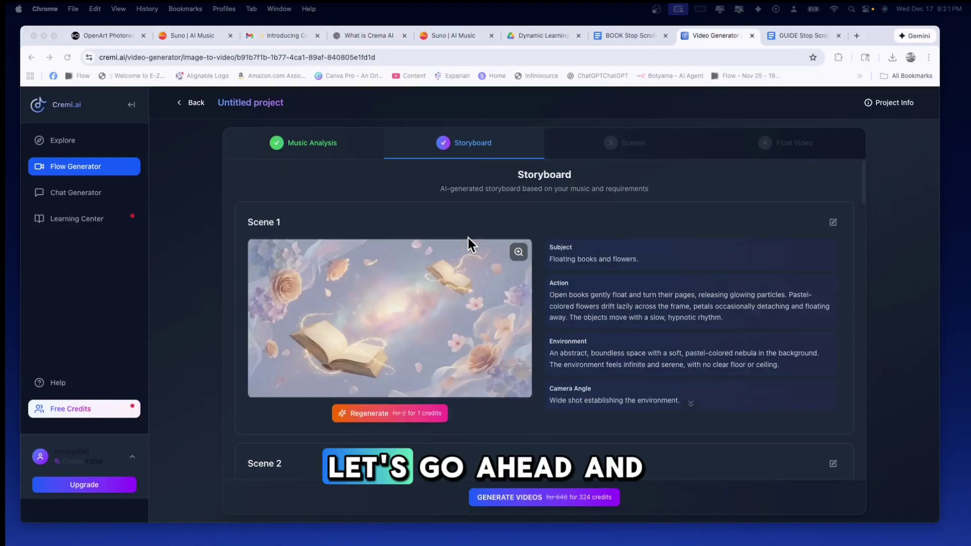
# - Generate the nine six-second scene clips from the 3D storyboard
pyautogui.click(529, 505)
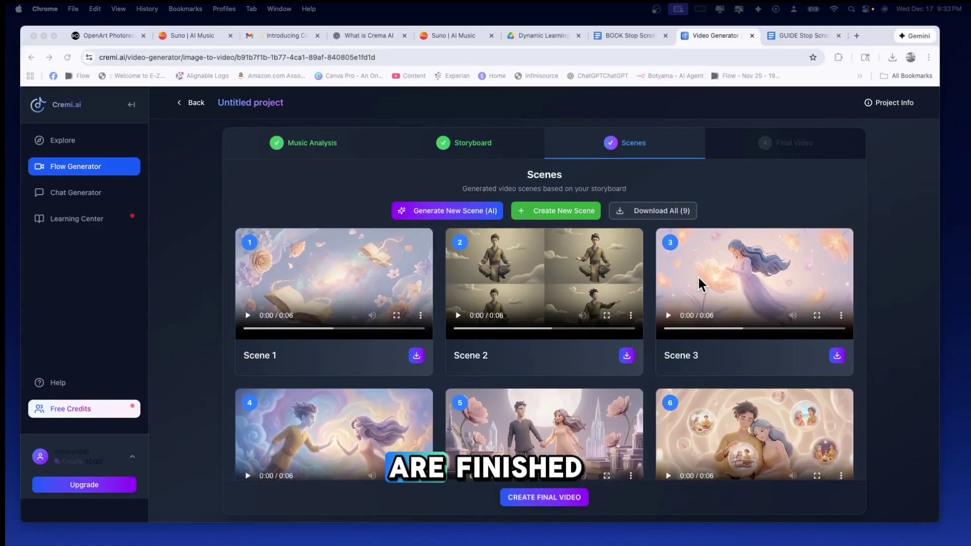
pyautogui.scroll(-3, 622, 187)
pyautogui.scroll(2, 622, 188)
pyautogui.scroll(1, 623, 187)
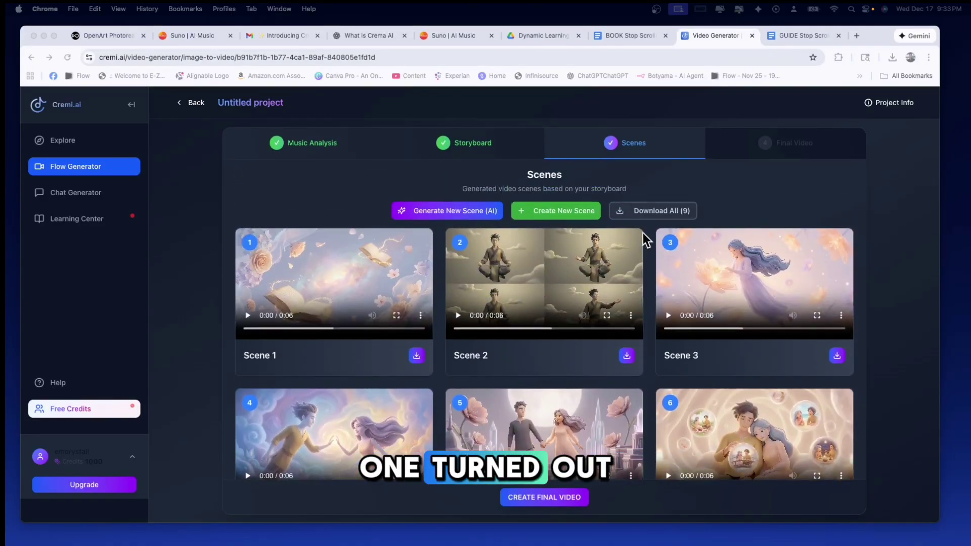
pyautogui.scroll(-3, 642, 232)
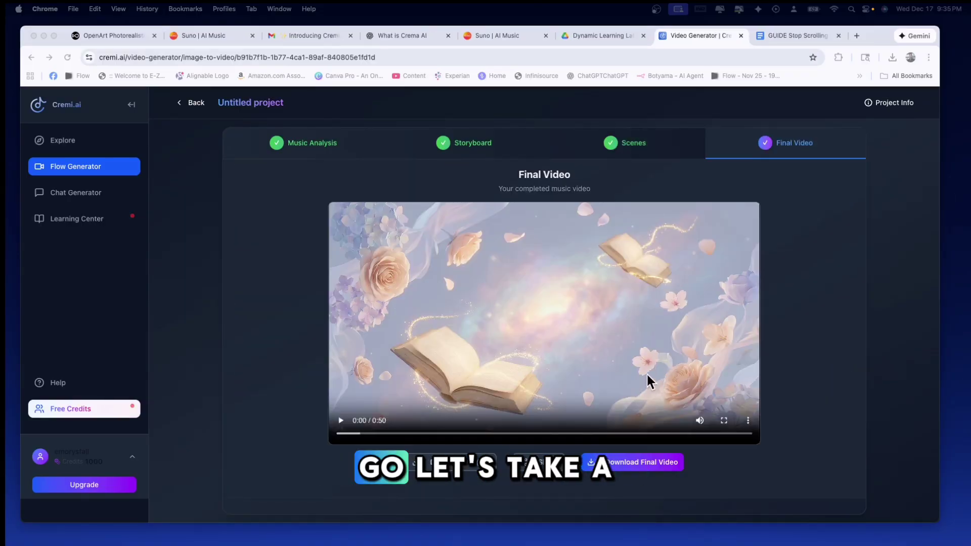
# - Play the assembled 50-second 3D final video before returning to Video Projects
pyautogui.click(341, 422)
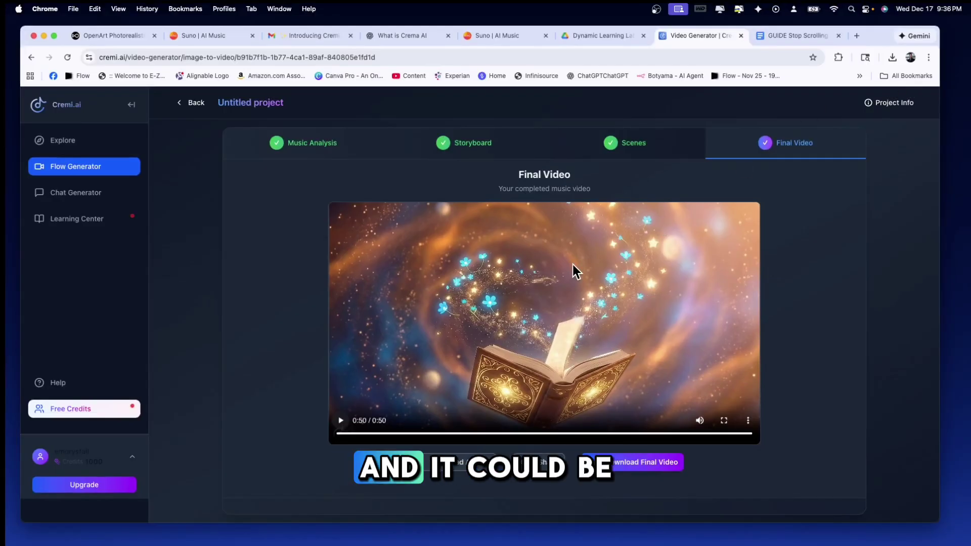
pyautogui.click(75, 164)
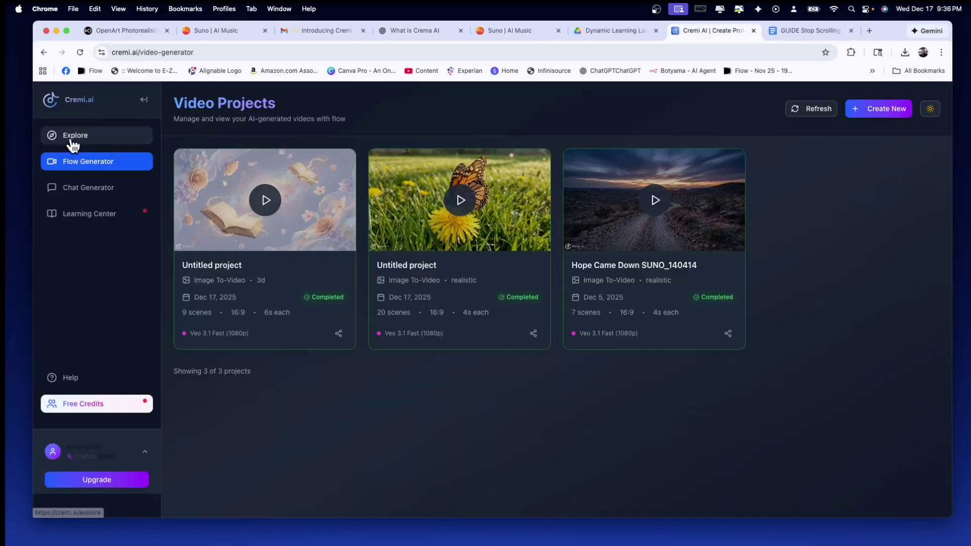